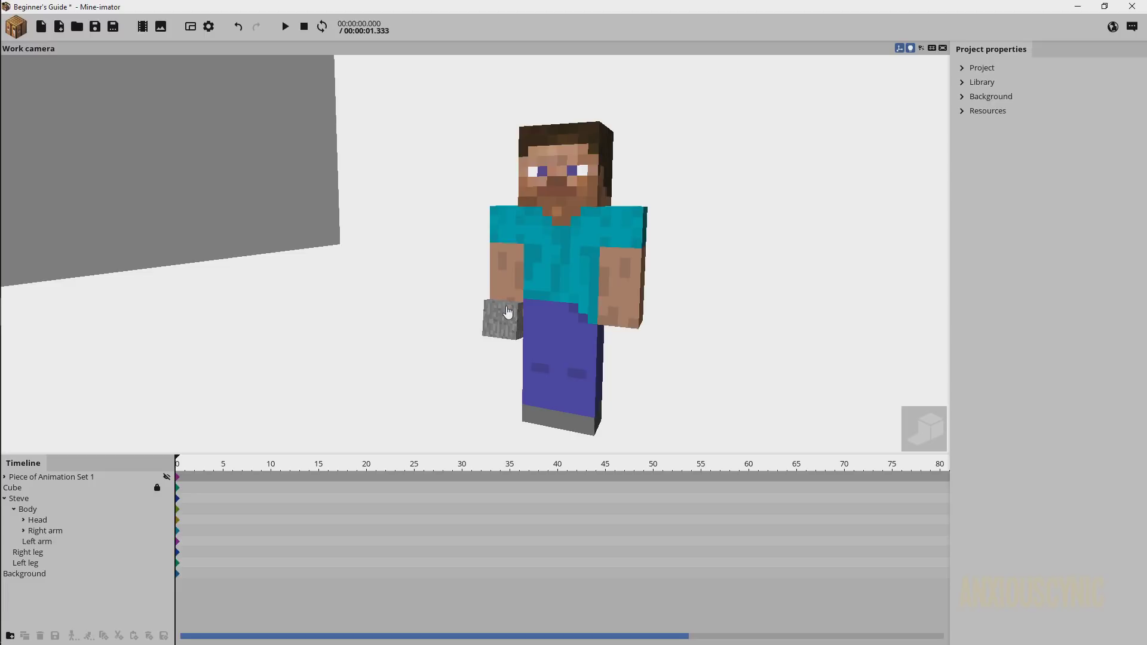
# - Keyframe Steve's right arm at frame 5, rotated about -47.88° on X and -14.26° on Y
pyautogui.click(510, 271)
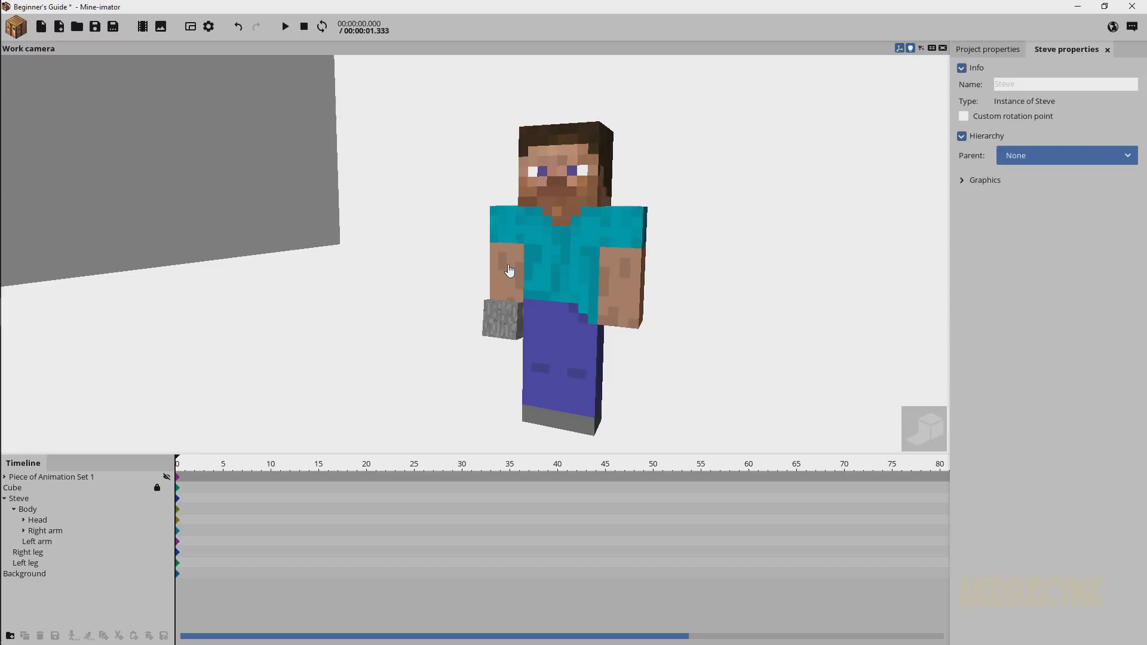
pyautogui.moveTo(536, 263)
pyautogui.mouseDown(button='middle')
pyautogui.moveTo(492, 274)
pyautogui.moveTo(527, 257)
pyautogui.moveTo(530, 267)
pyautogui.mouseUp(button='middle')
pyautogui.click(492, 273)
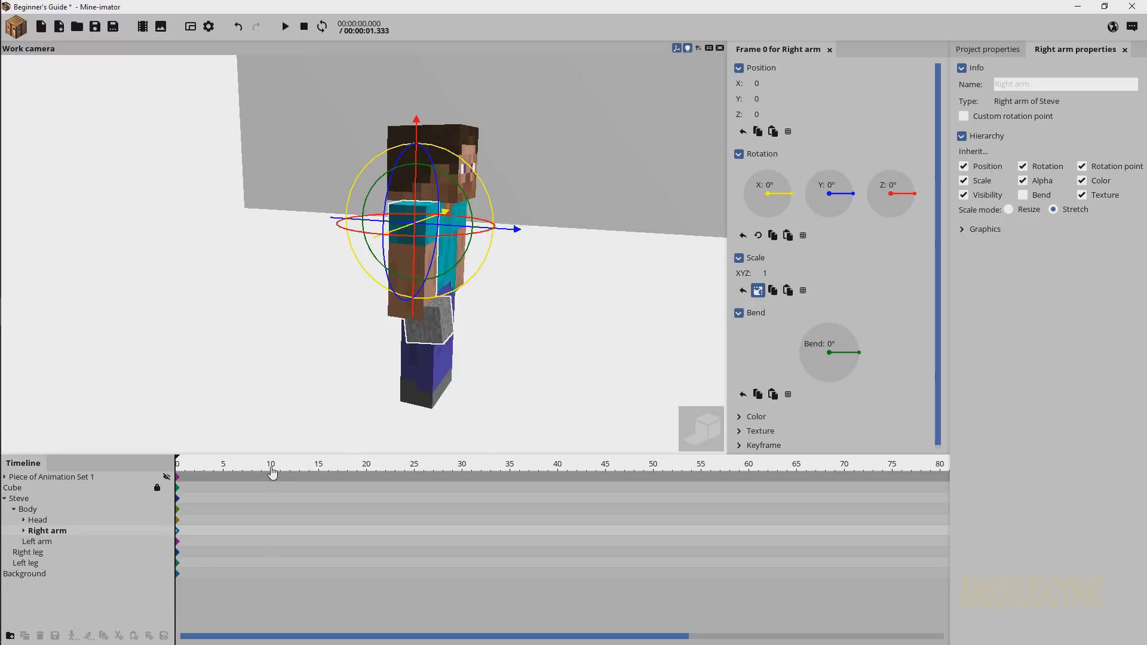
pyautogui.click(225, 474)
pyautogui.moveTo(554, 330); pyautogui.dragTo(554, 330, button='middle')
pyautogui.moveTo(475, 178); pyautogui.dragTo(481, 190)
pyautogui.moveTo(558, 320); pyautogui.dragTo(542, 274)
pyautogui.moveTo(488, 190); pyautogui.dragTo(436, 162)
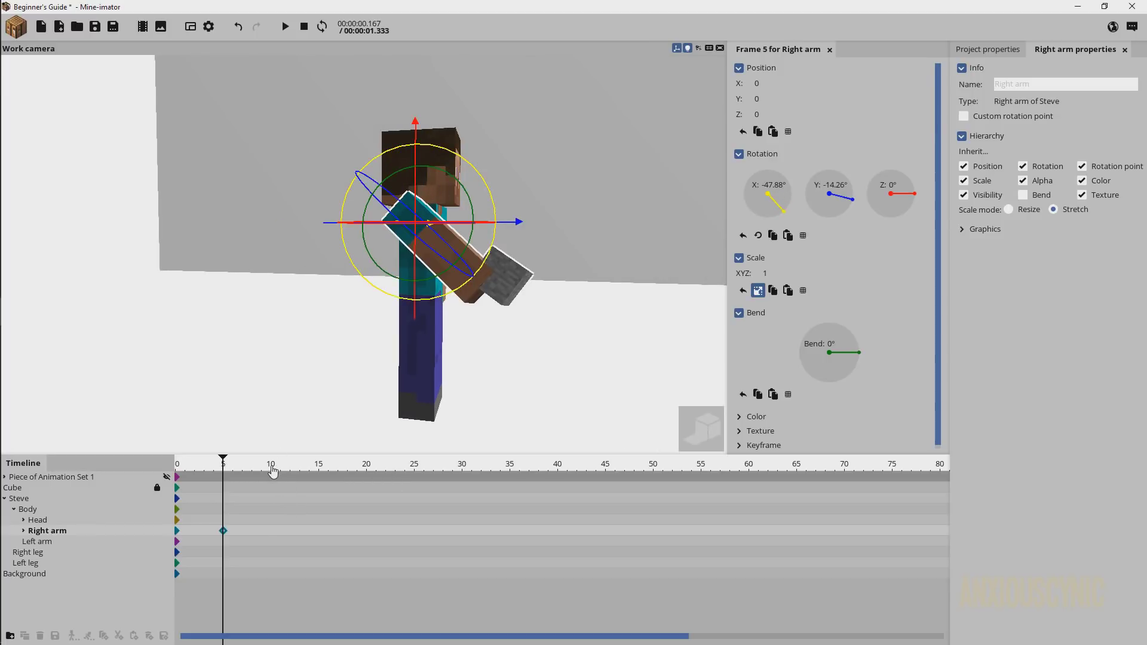
# - Swing the right arm inward at frame 15, with rotation about -7° on Y and 13.62° on Z
pyautogui.click(319, 475)
pyautogui.moveTo(562, 230); pyautogui.dragTo(472, 220, button='middle')
pyautogui.moveTo(460, 216)
pyautogui.mouseDown()
pyautogui.moveTo(460, 245)
pyautogui.moveTo(481, 215)
pyautogui.moveTo(462, 203)
pyautogui.mouseUp()
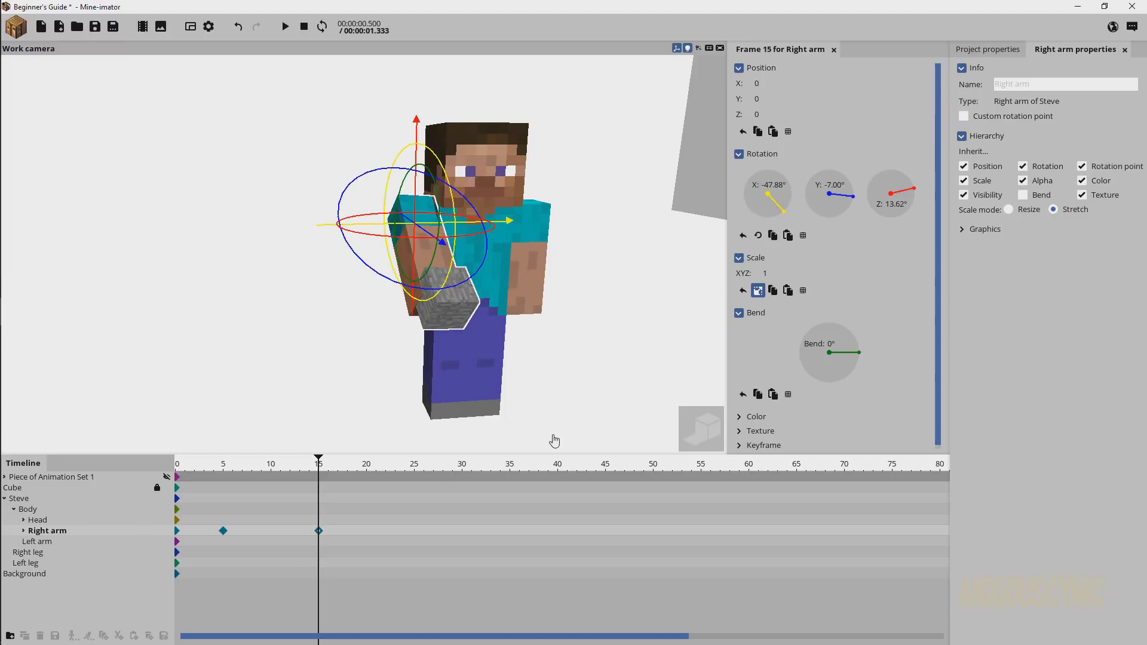
# - Reset the right arm's X, Y and Z rotation at frame 25 and preview the animation from the start
pyautogui.click(415, 471)
pyautogui.rightClick(762, 208)
pyautogui.rightClick(831, 201)
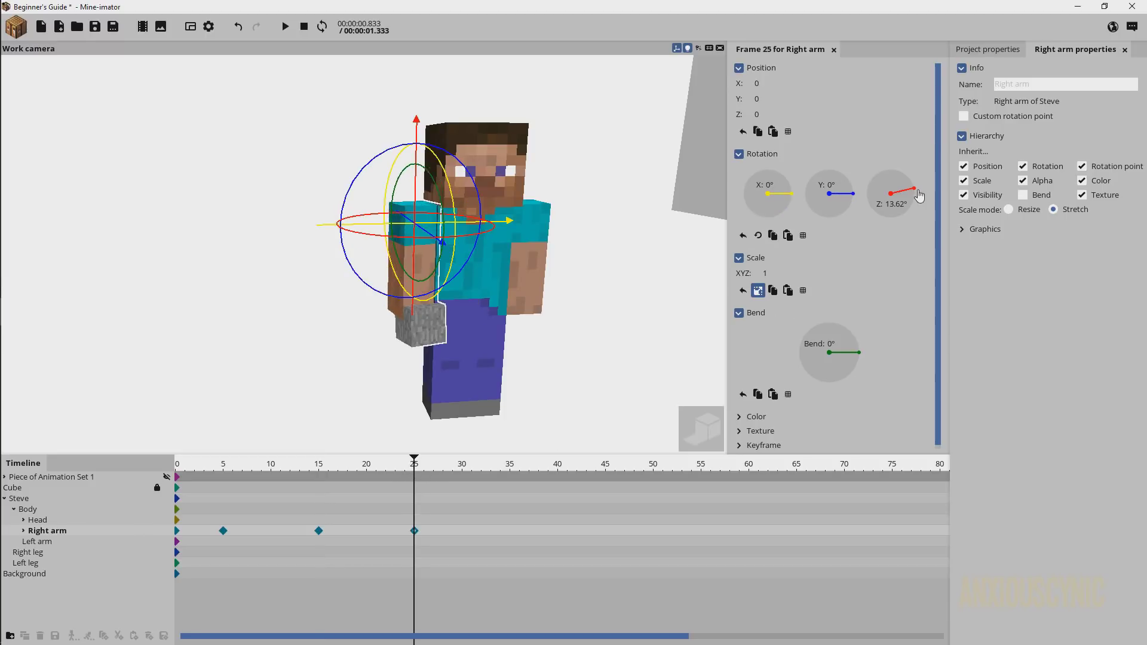
pyautogui.rightClick(904, 196)
pyautogui.moveTo(319, 469); pyautogui.dragTo(141, 462)
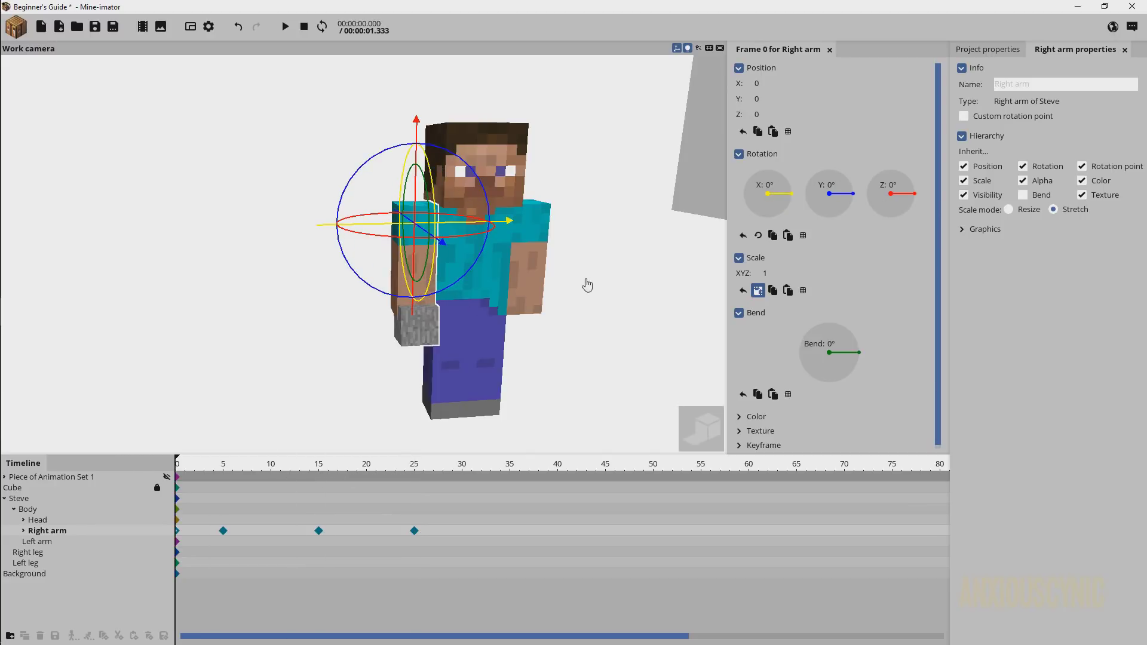
pyautogui.press('space')
pyautogui.press('space')
# - Tighten the arm swing by moving its last two keyframes to frames 10 and 15, and preview the timing
pyautogui.moveTo(451, 536); pyautogui.dragTo(270, 533)
pyautogui.click(394, 541)
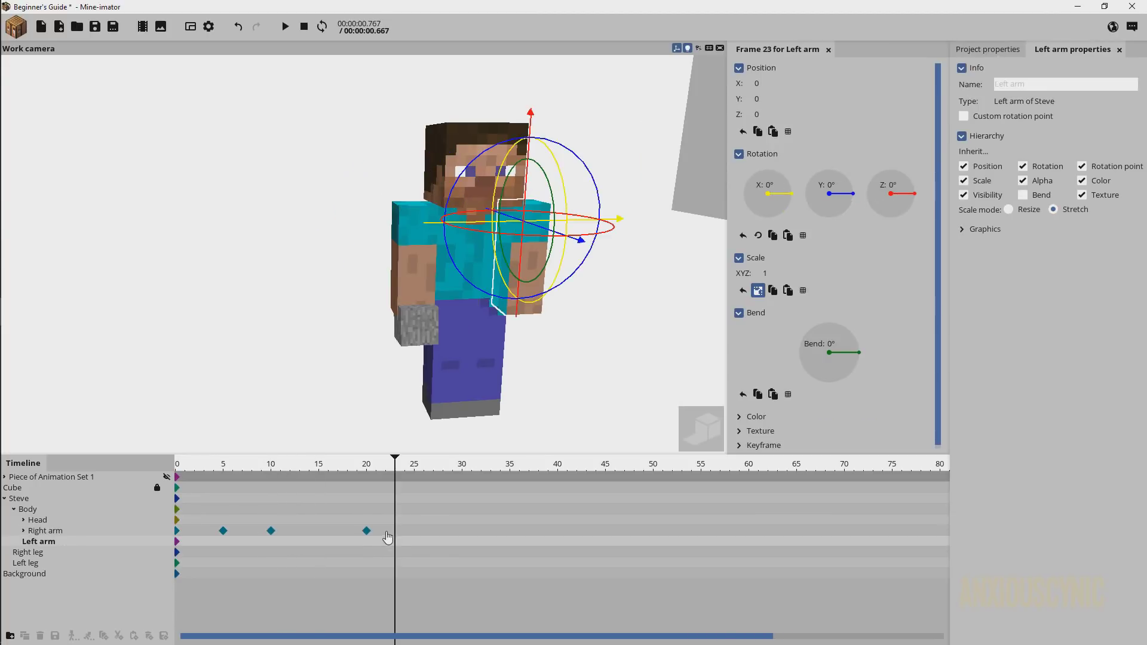
pyautogui.moveTo(367, 531); pyautogui.dragTo(318, 531)
pyautogui.press('space')
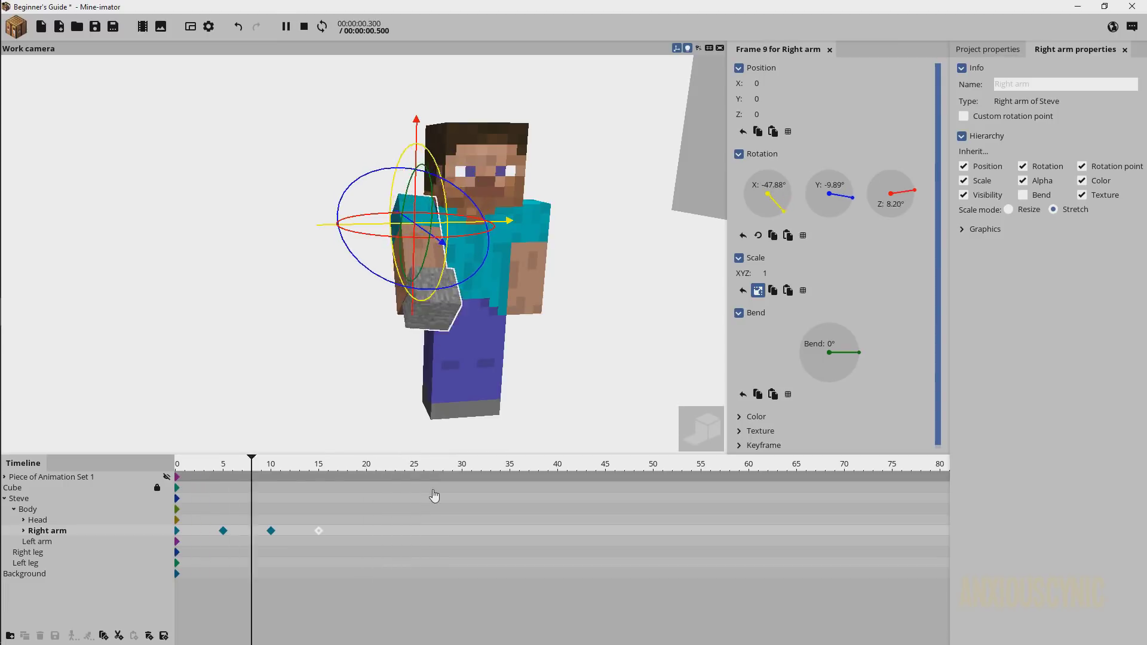
pyautogui.press('space')
pyautogui.press('space')
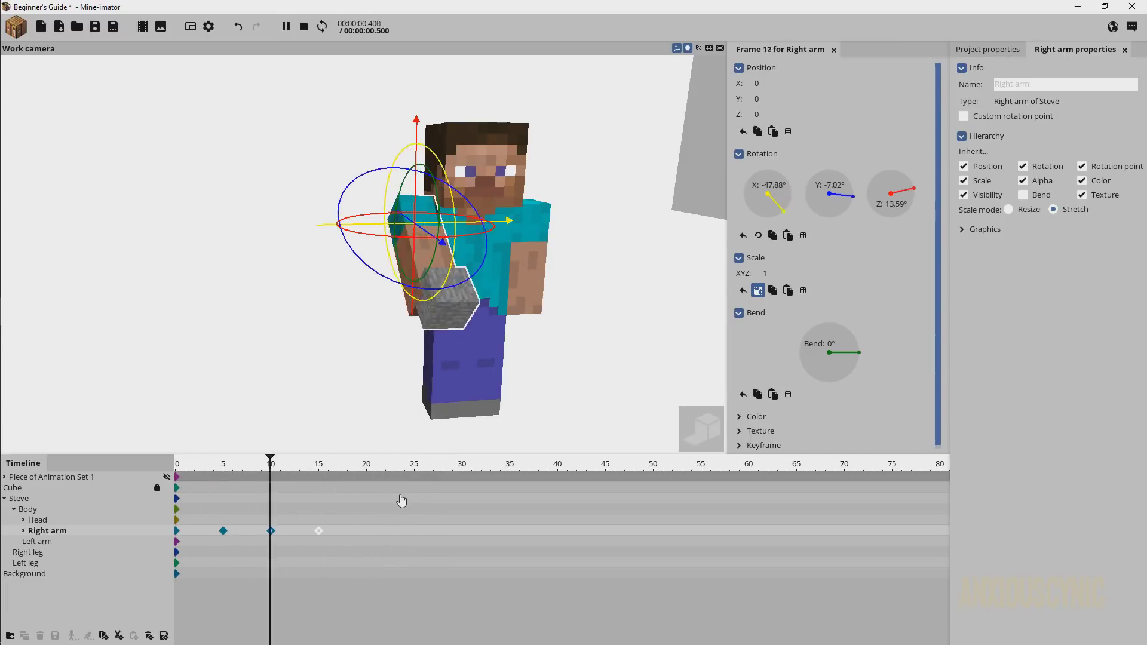
# - Adjust the right arm's pose at frame 5 to about -26.58° on X and -18.75° on Y
pyautogui.click(223, 531)
pyautogui.moveTo(443, 389); pyautogui.dragTo(482, 225, button='middle')
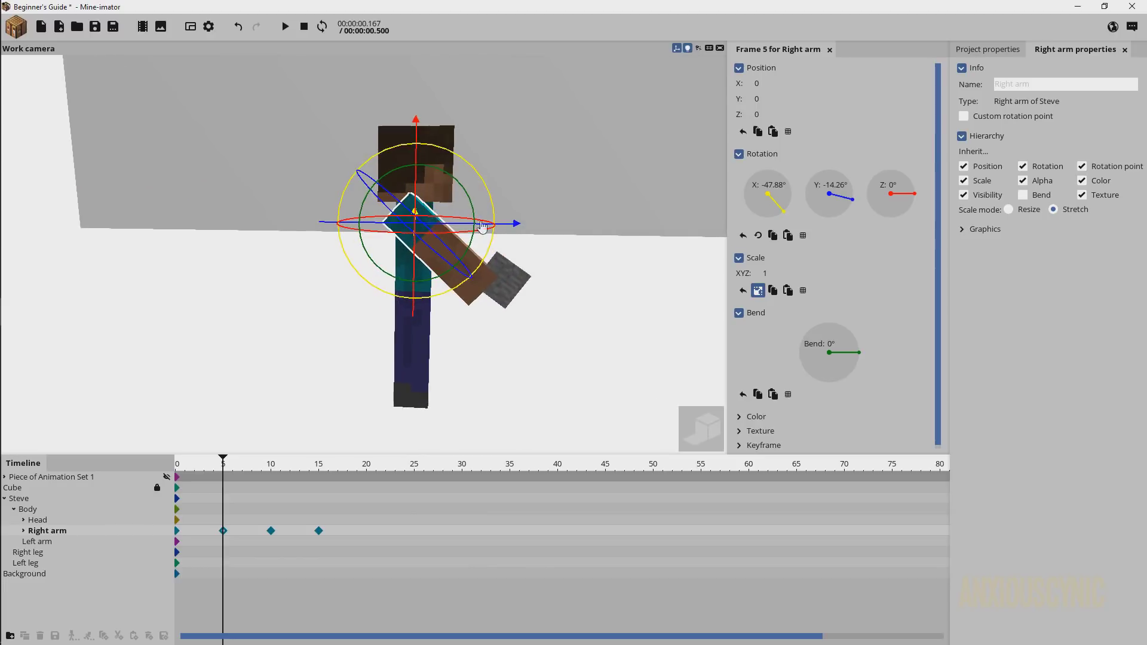
pyautogui.moveTo(487, 188); pyautogui.dragTo(490, 214)
pyautogui.moveTo(490, 214); pyautogui.dragTo(482, 193, button='middle')
pyautogui.moveTo(483, 196); pyautogui.dragTo(484, 200)
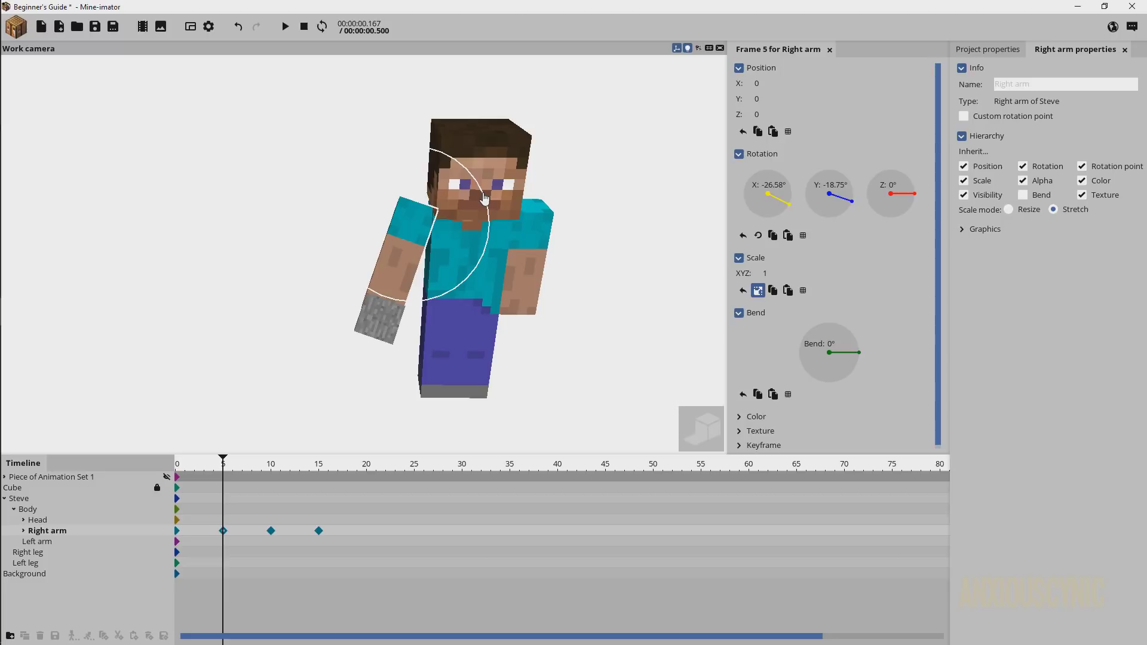
# - Play the arm swing repeatedly from frame 0 to examine its motion
pyautogui.moveTo(235, 469); pyautogui.dragTo(153, 467)
pyautogui.press('space')
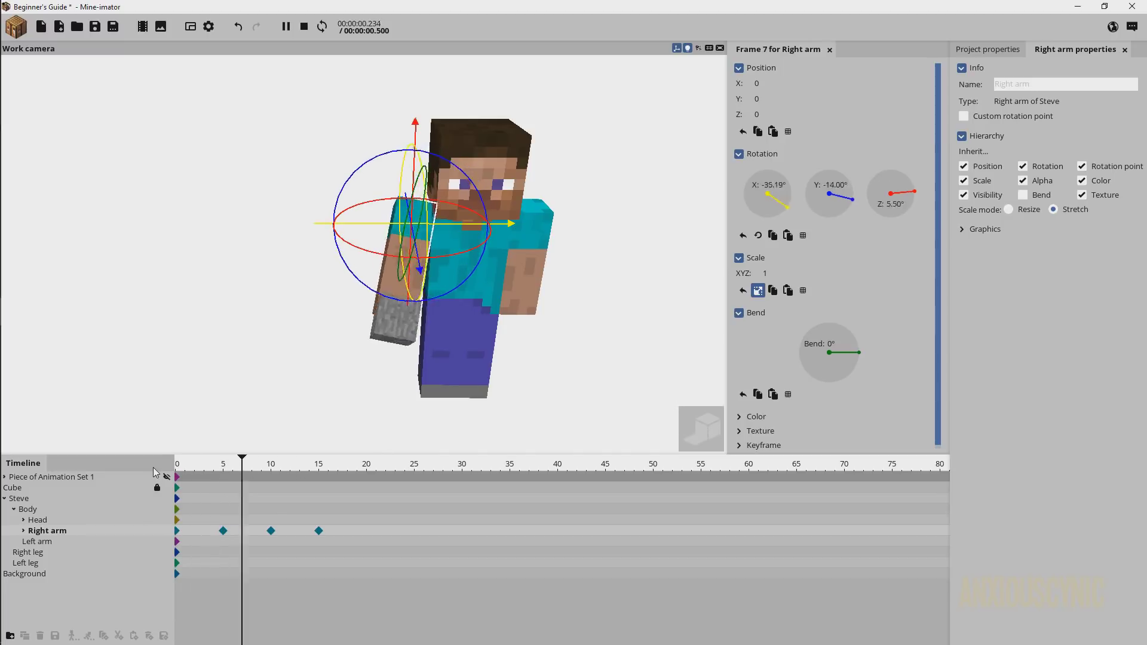
pyautogui.press('space')
pyautogui.press('space')
pyautogui.press('space')
pyautogui.press('space')
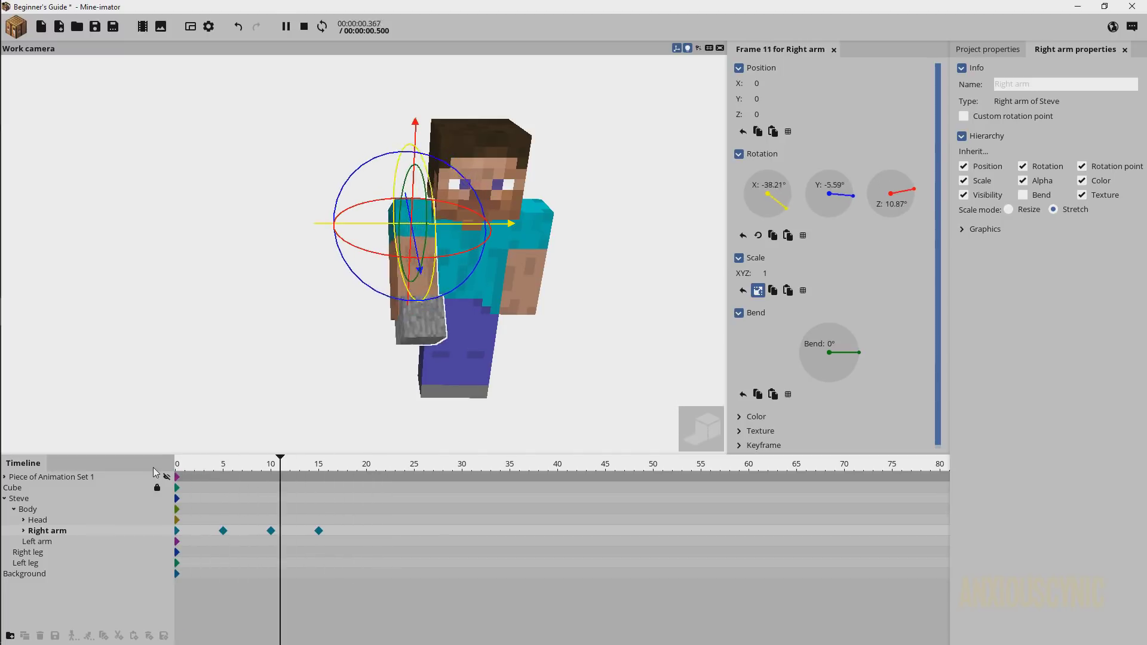
pyautogui.press('space')
pyautogui.press('space')
pyautogui.press('space')
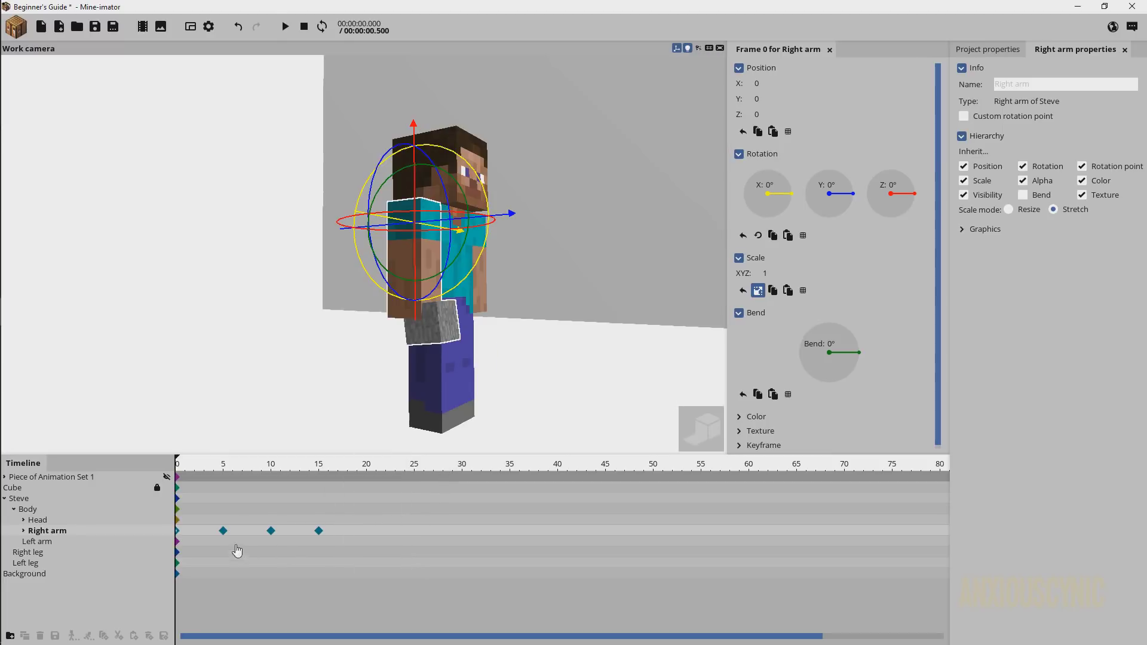
# - Retime the right arm's three swing keyframes to frames 3, 6 and 10, and preview the faster motion
pyautogui.moveTo(353, 532); pyautogui.dragTo(270, 531)
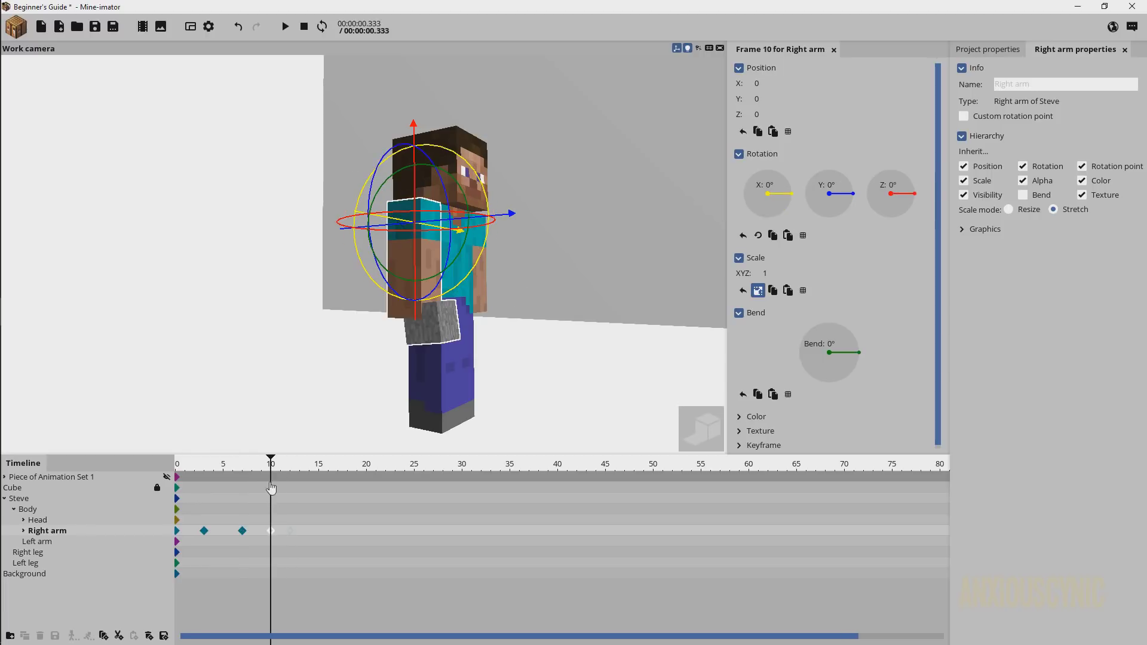
pyautogui.press('space')
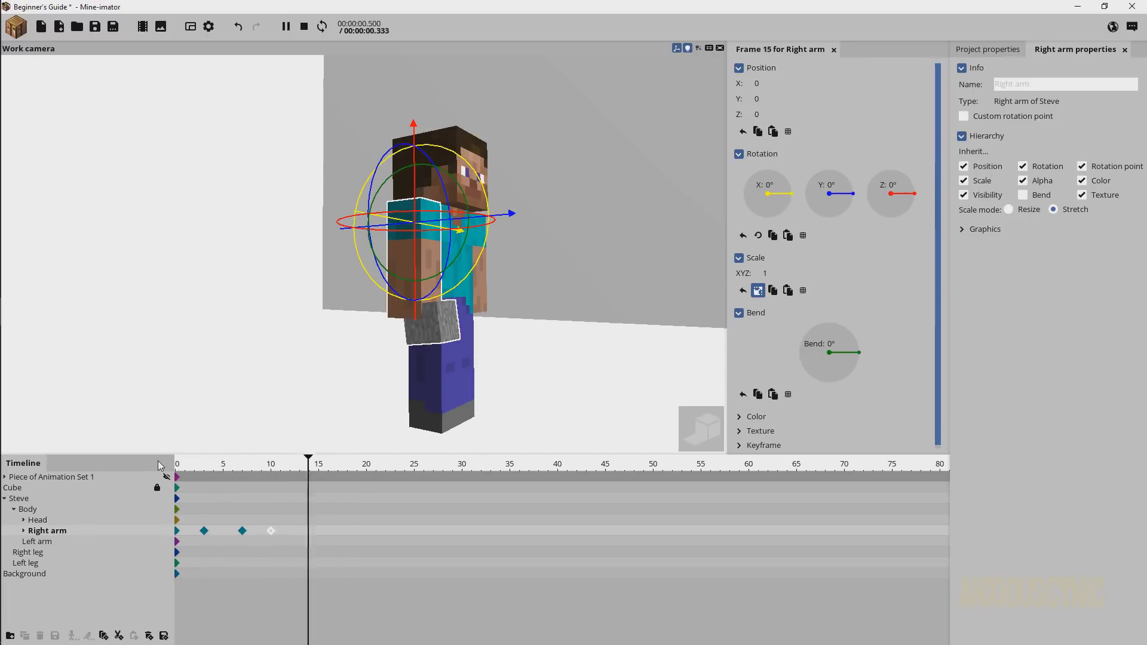
pyautogui.click(243, 535)
pyautogui.moveTo(243, 532); pyautogui.dragTo(233, 533)
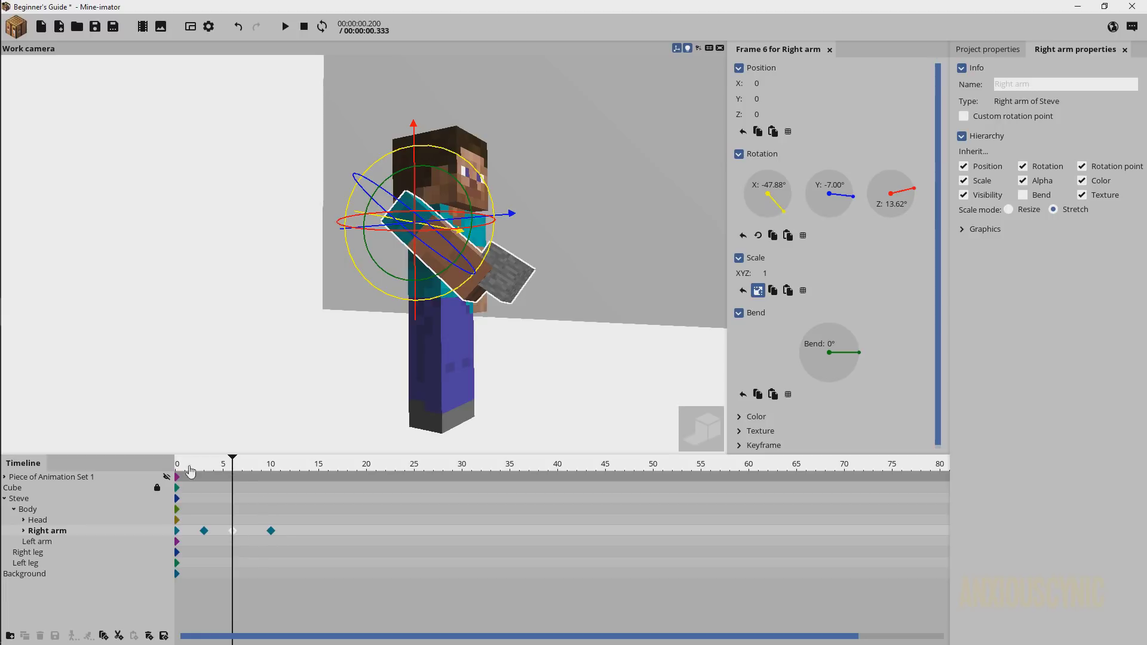
pyautogui.press('space')
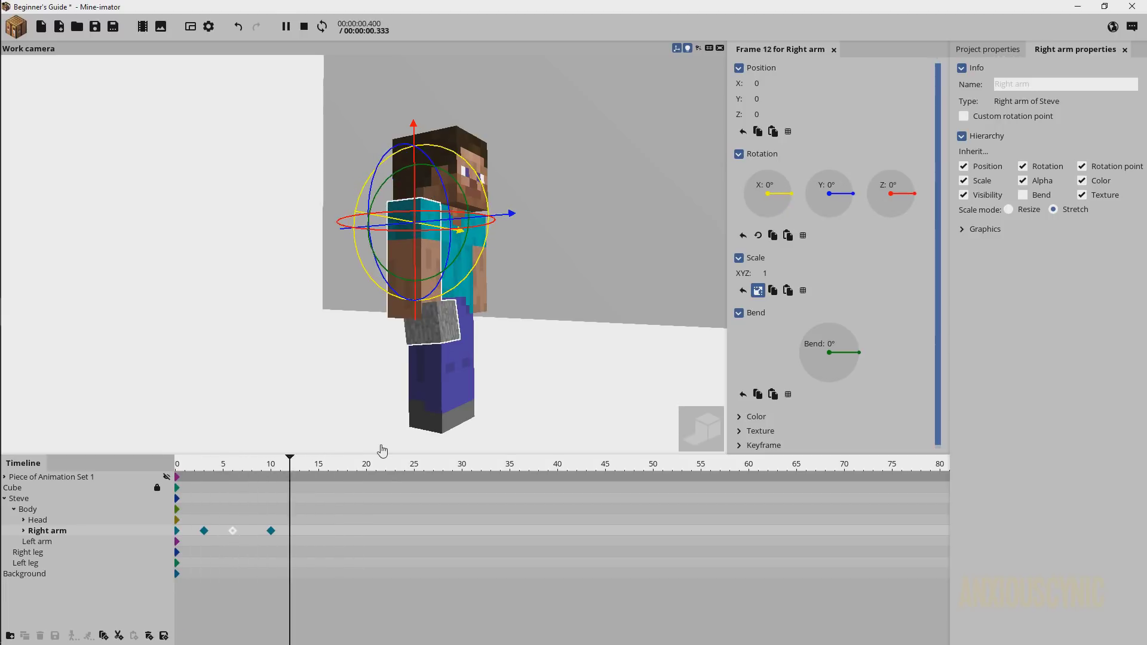
# - Replay the arm swing several times and save the project
pyautogui.press('Return')
pyautogui.press('Return')
pyautogui.press('Return')
pyautogui.press('Return')
pyautogui.press('Return')
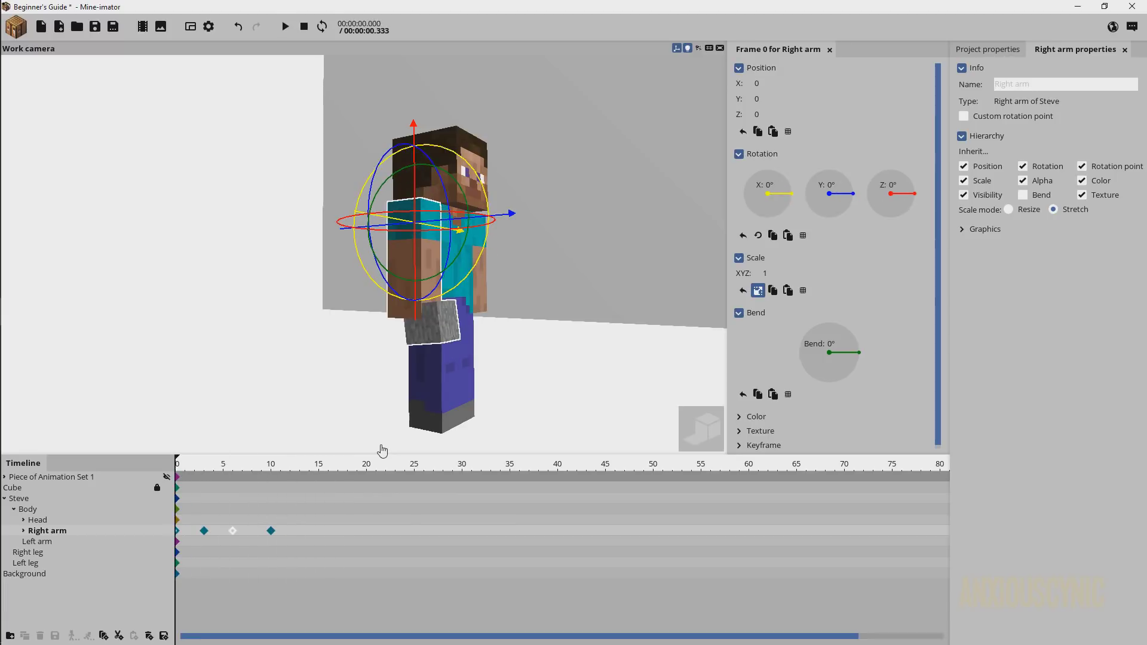
pyautogui.hotkey('ctrl', 's')
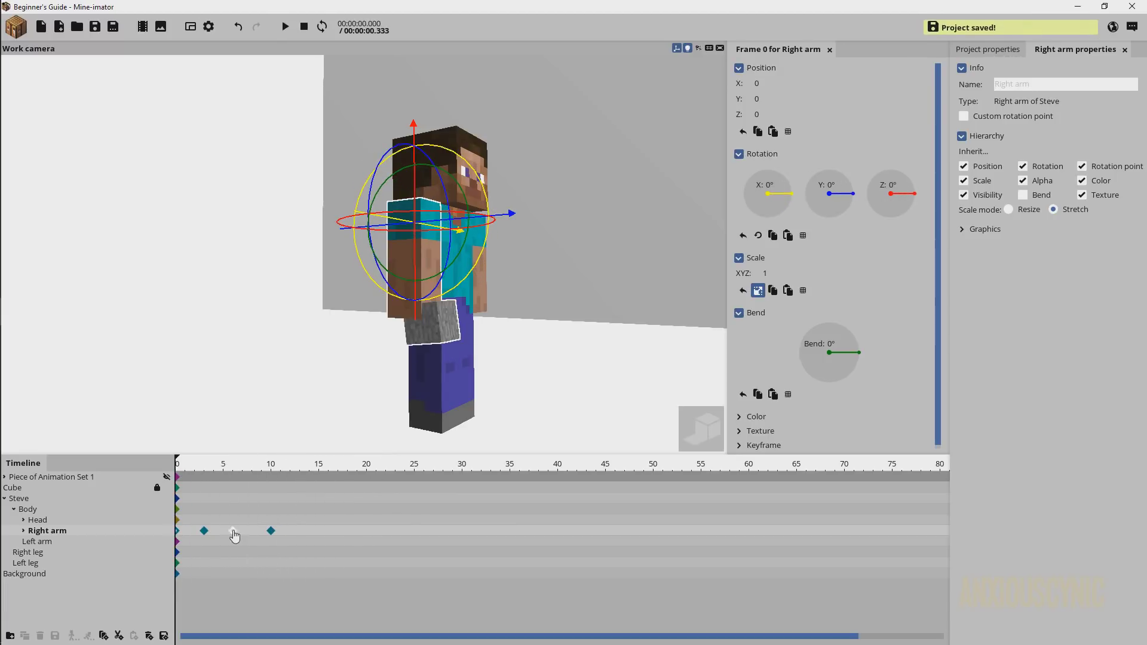
# - Add a body keyframe at frame 3 and tilt the body slightly, with Y rotation 0.90°
pyautogui.click(203, 509)
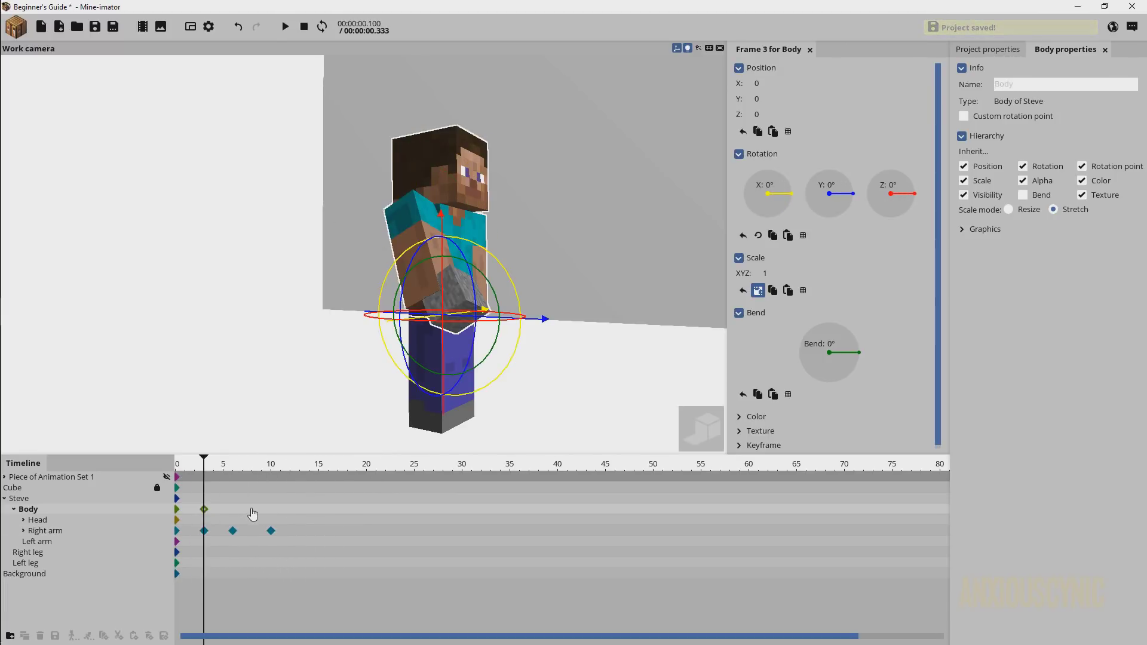
pyautogui.moveTo(509, 274); pyautogui.dragTo(394, 276)
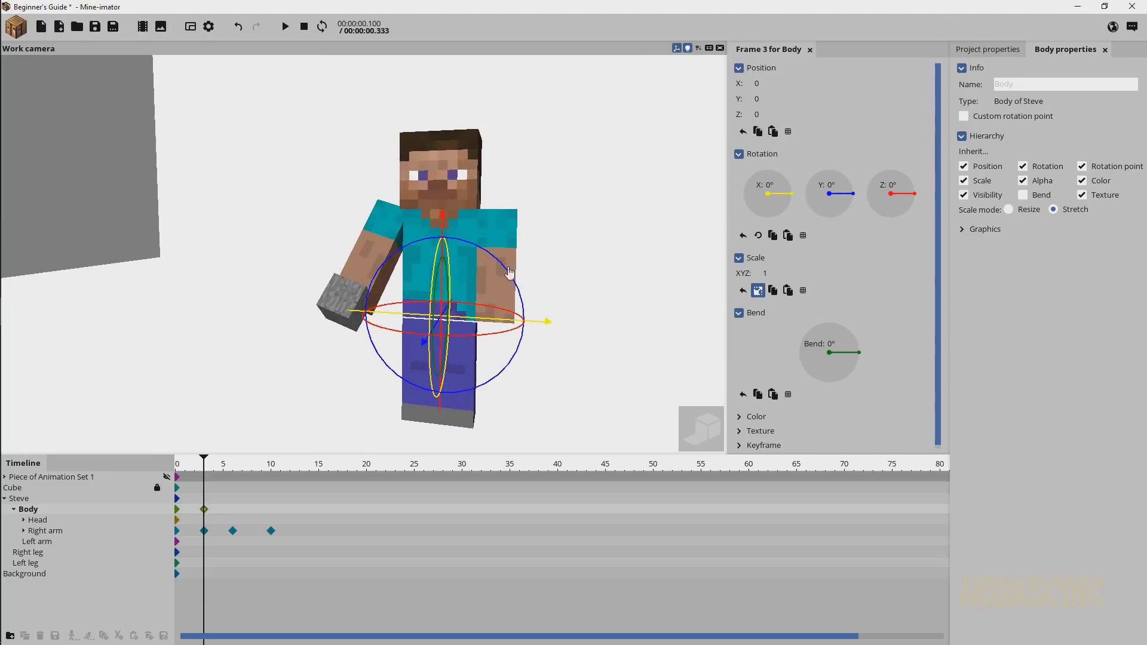
pyautogui.moveTo(490, 258); pyautogui.dragTo(491, 258)
pyautogui.click(832, 205)
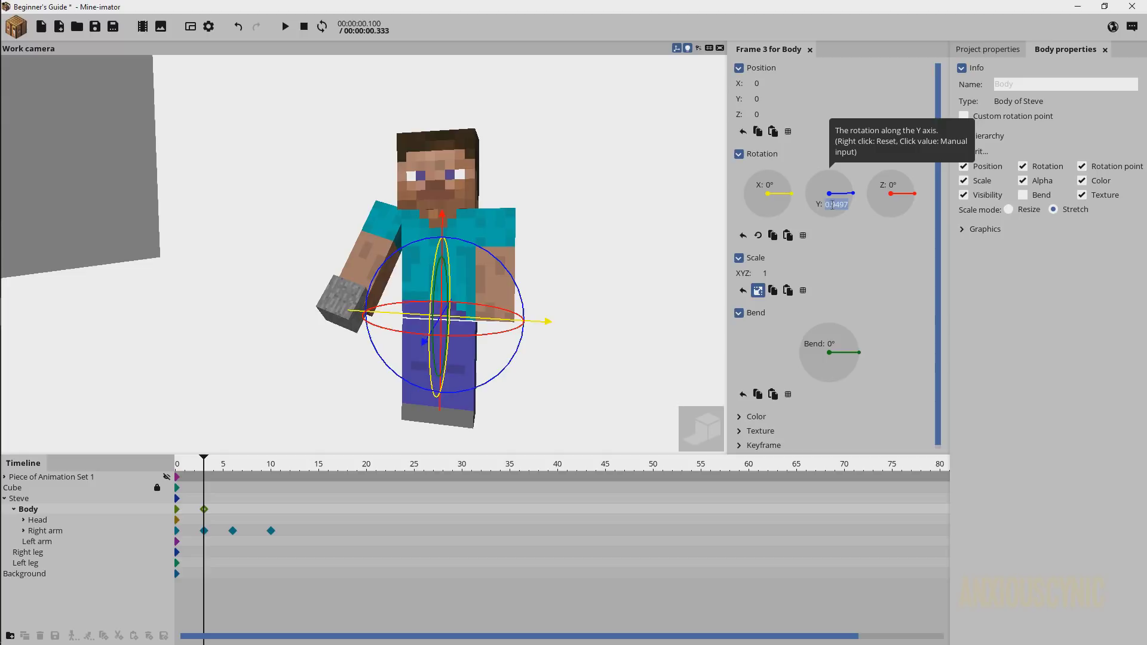
# - Keyframe the body at frame 6 with its Y rotation set to -0.5°
pyautogui.click(231, 466)
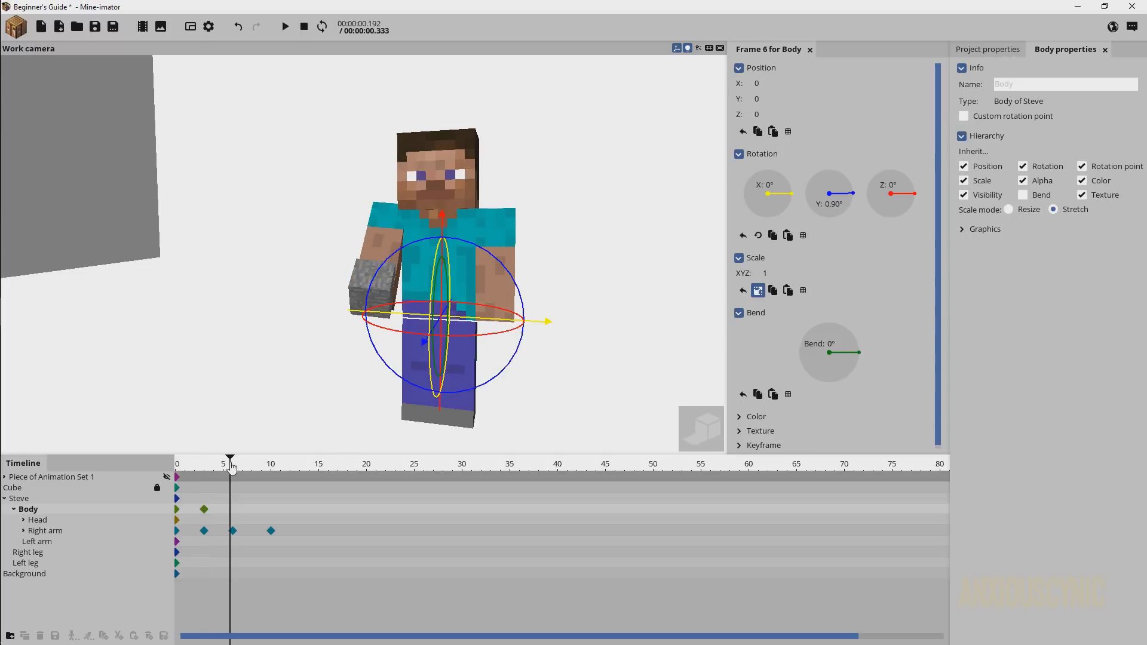
pyautogui.moveTo(231, 464); pyautogui.dragTo(233, 464)
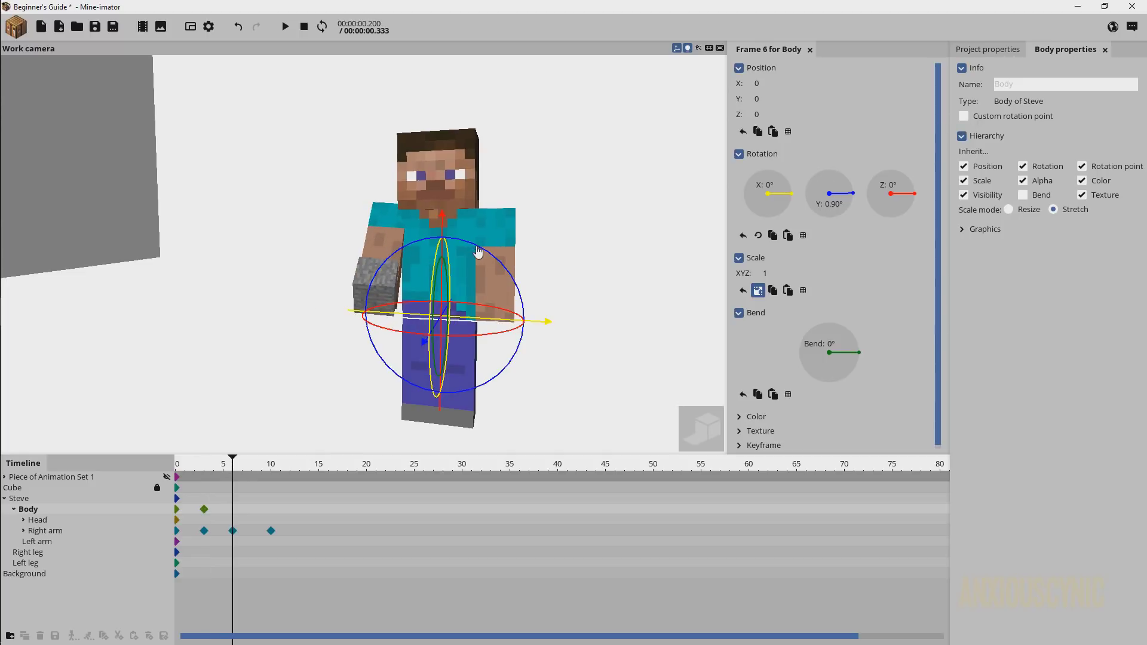
pyautogui.moveTo(477, 247); pyautogui.dragTo(485, 253)
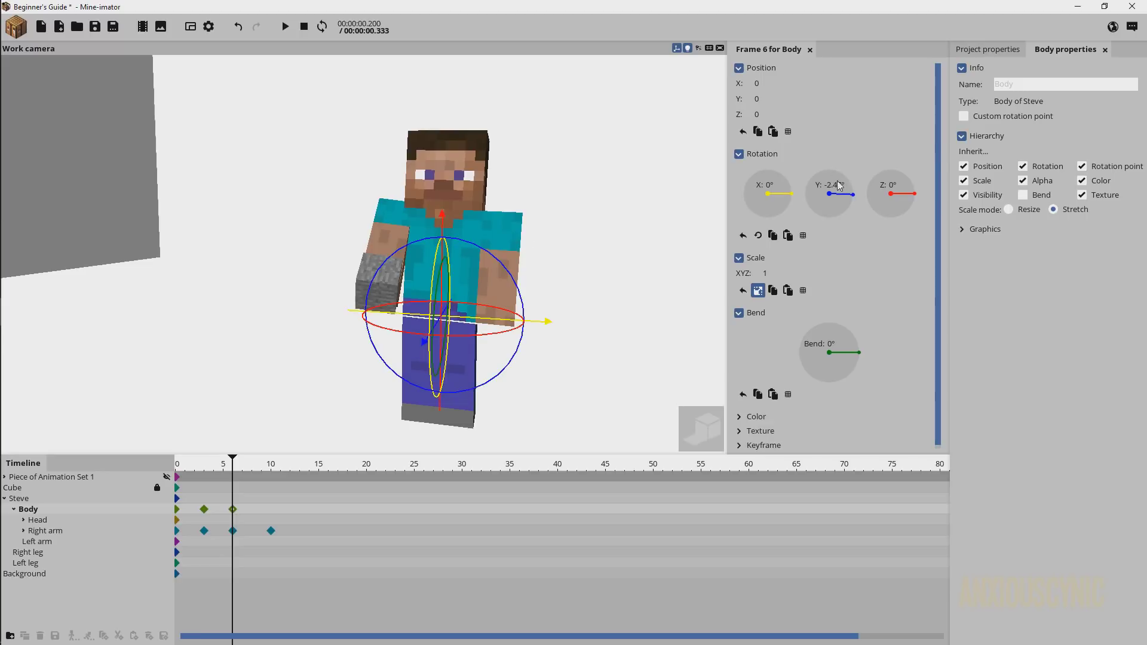
pyautogui.click(838, 181)
pyautogui.write('-.5')
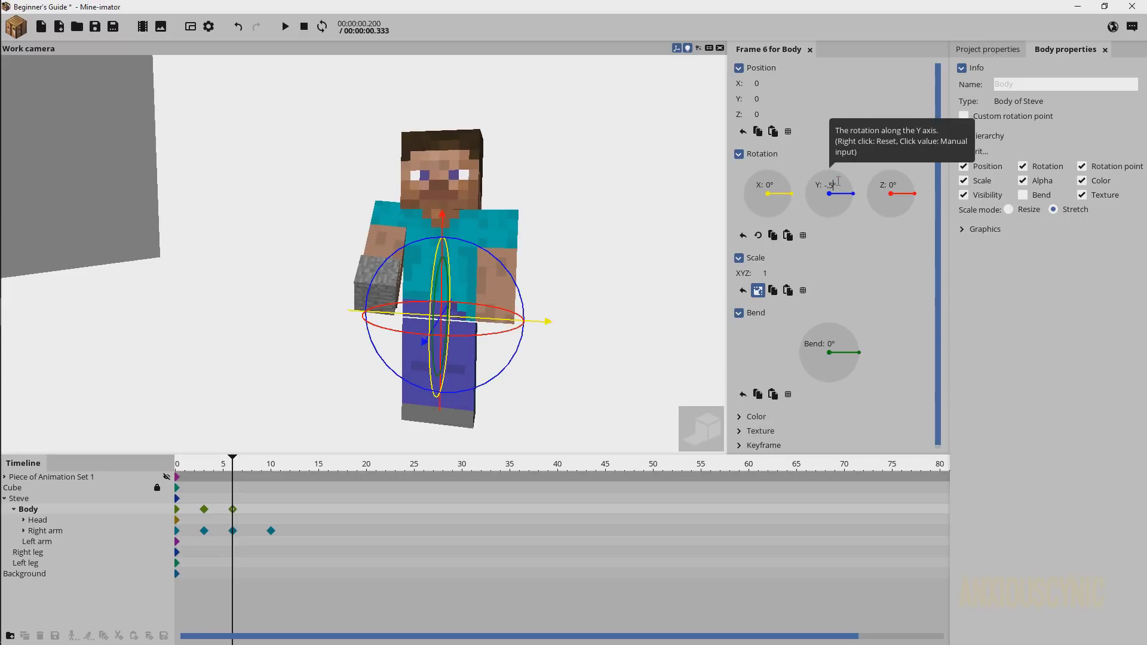
# - Add a body keyframe at frame 10 and reset its Y rotation
pyautogui.click(272, 512)
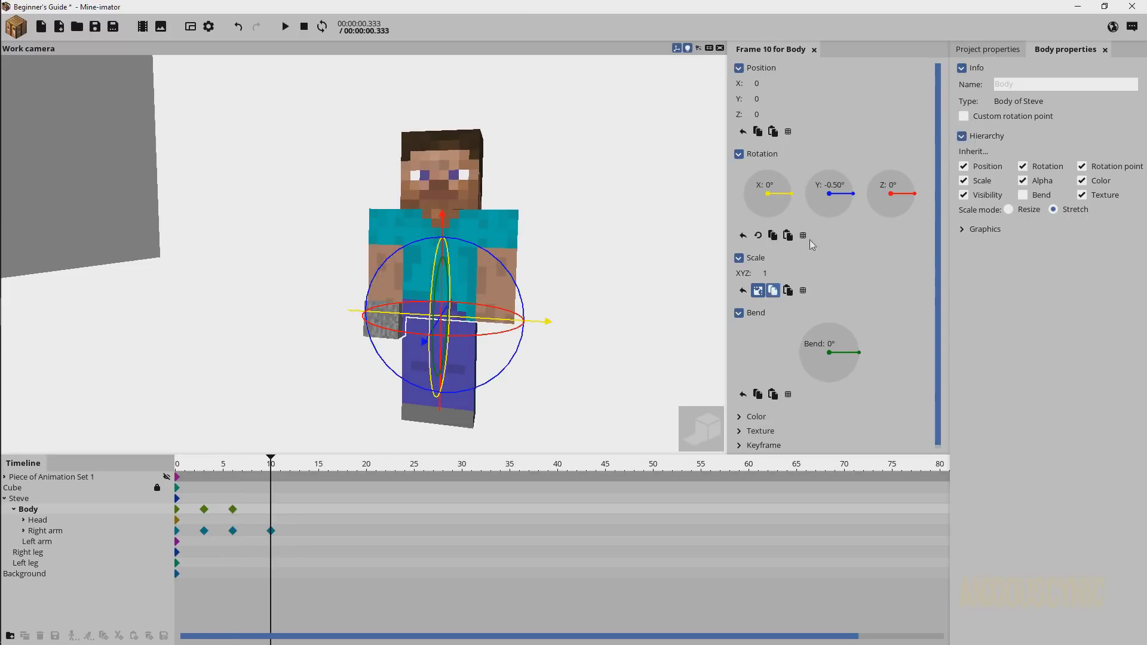
pyautogui.rightClick(825, 201)
pyautogui.moveTo(525, 220); pyautogui.dragTo(717, 220)
# - Lean the body forward at frame 6 by setting its X rotation to 2°
pyautogui.click(232, 511)
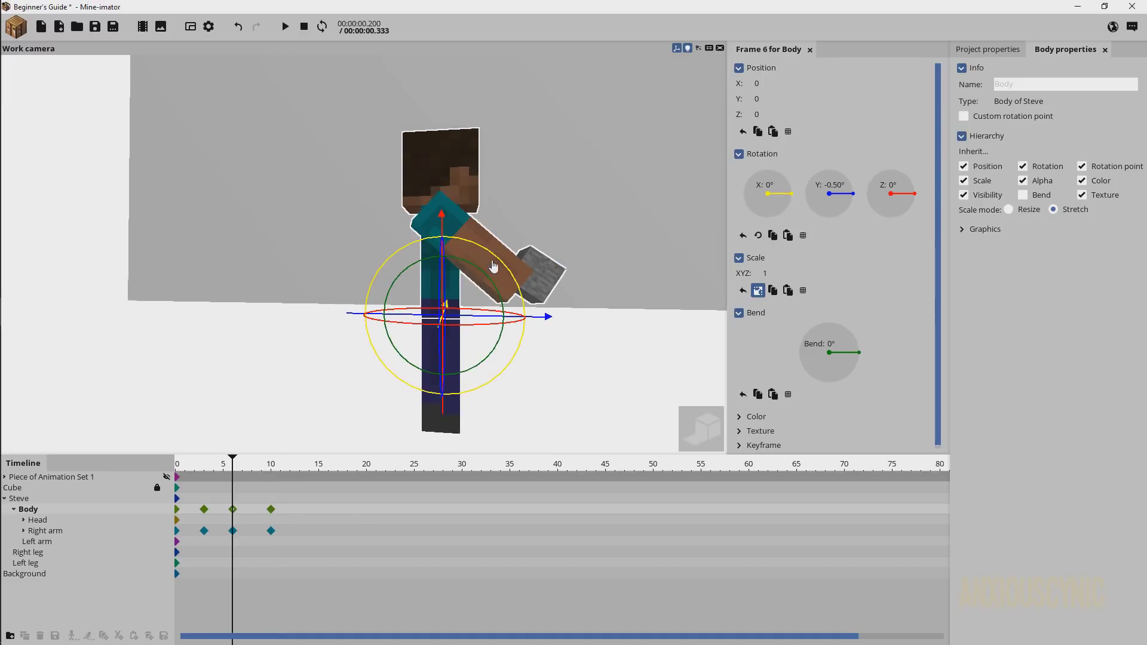
pyautogui.moveTo(495, 267); pyautogui.dragTo(500, 263)
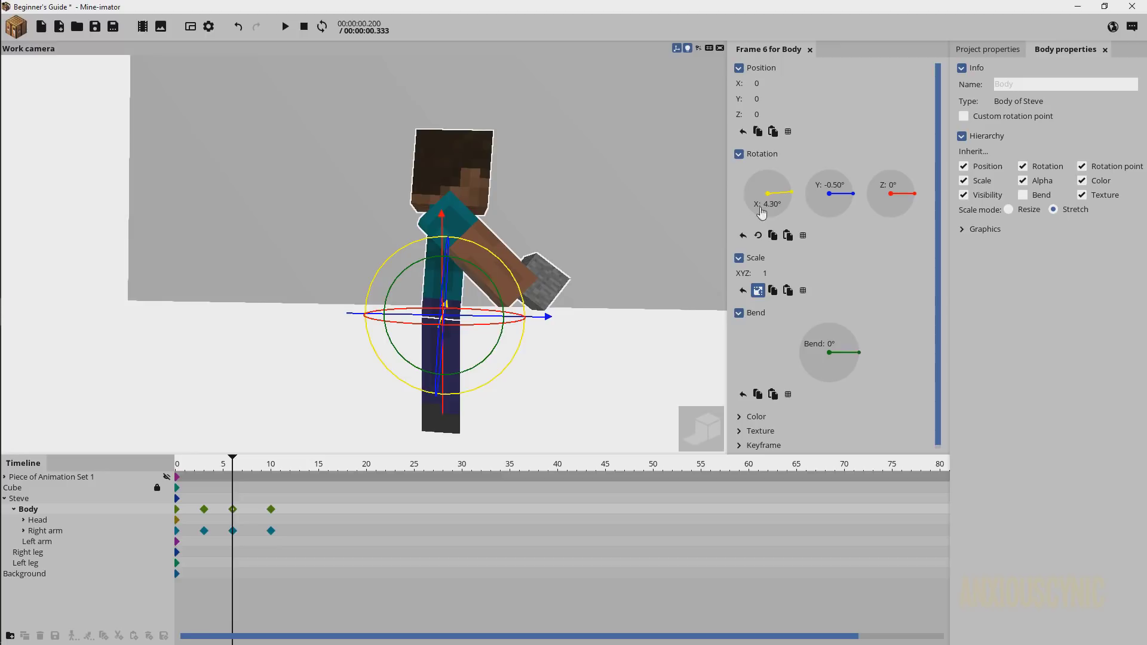
pyautogui.click(771, 203)
pyautogui.write('2')
pyautogui.press('Return')
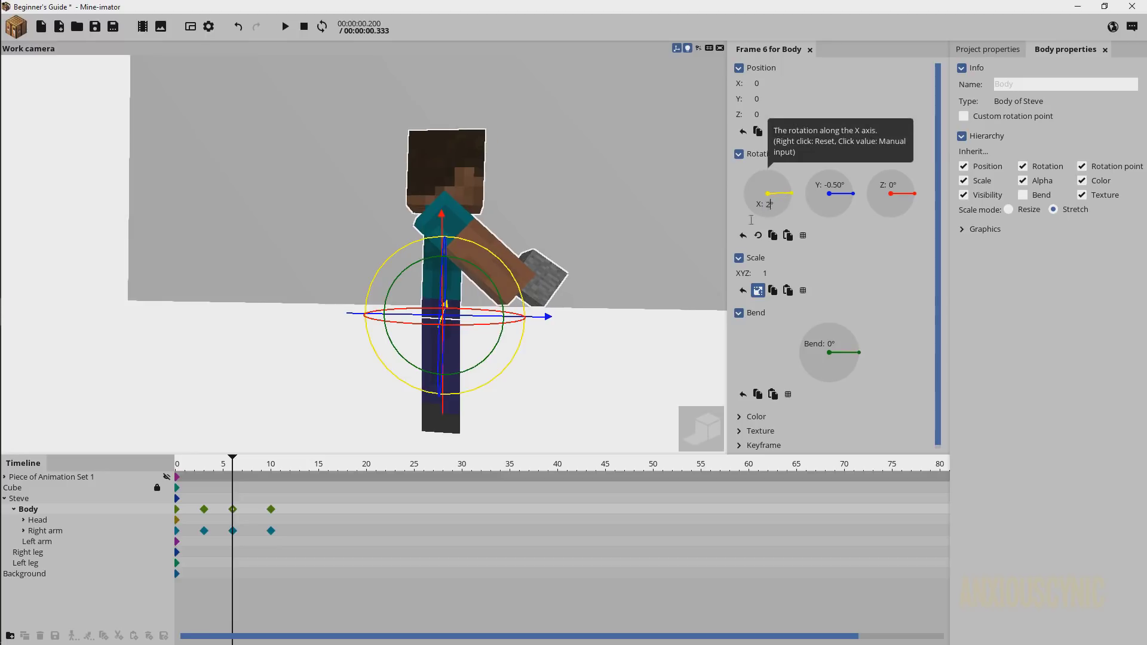
# - Deselect the body, preview the finished swing from several angles and save the project
pyautogui.press('space')
pyautogui.click(340, 144)
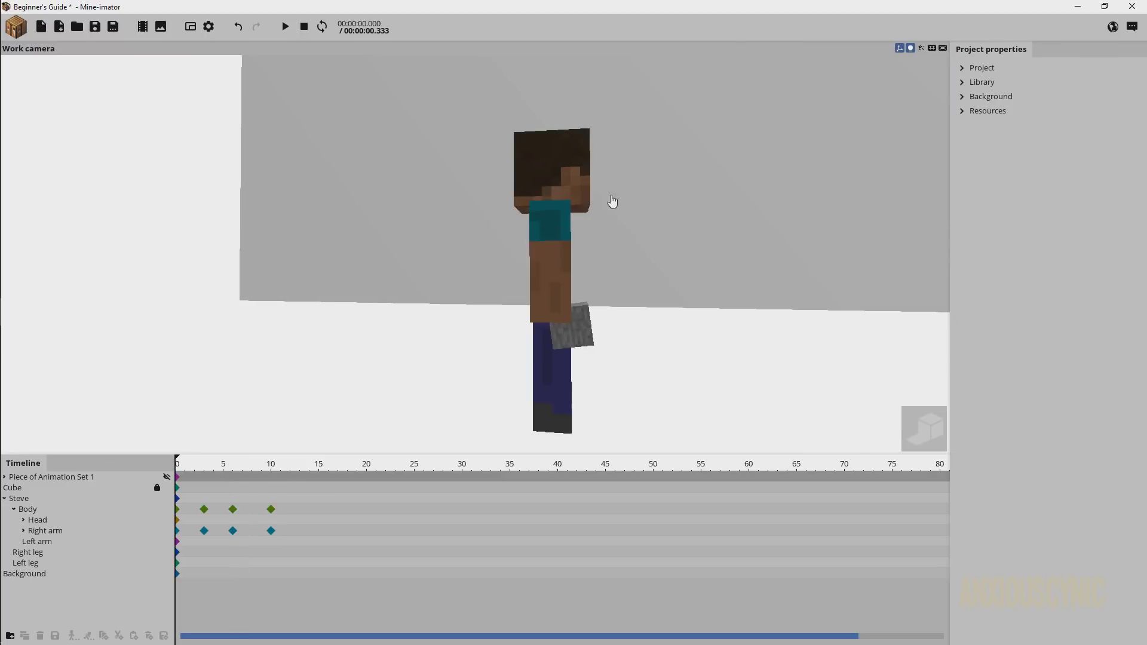
pyautogui.moveTo(608, 197); pyautogui.dragTo(599, 195)
pyautogui.press('space')
pyautogui.press('space')
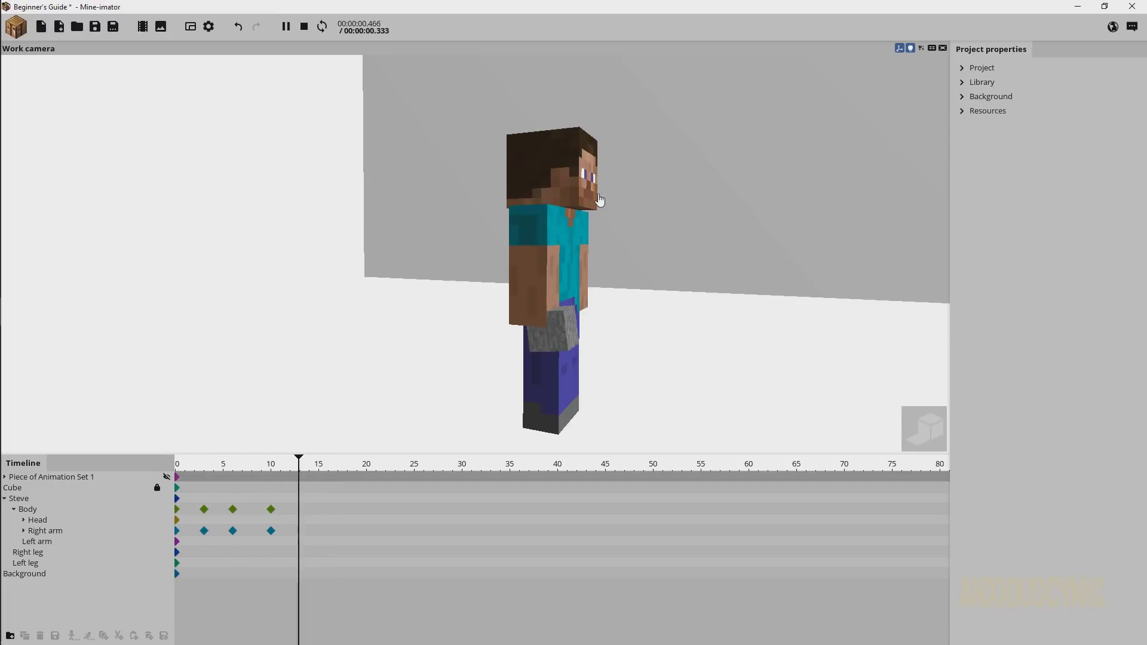
pyautogui.hotkey('ctrl', 's')
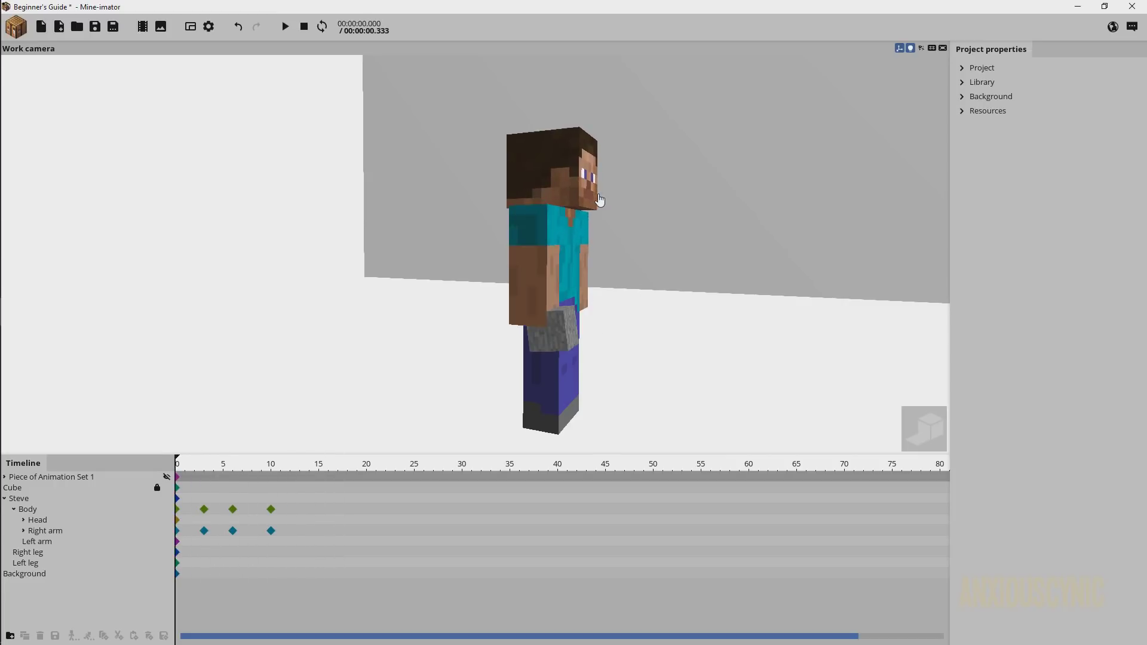
pyautogui.moveTo(630, 223); pyautogui.dragTo(681, 226, button='right')
pyautogui.press('space')
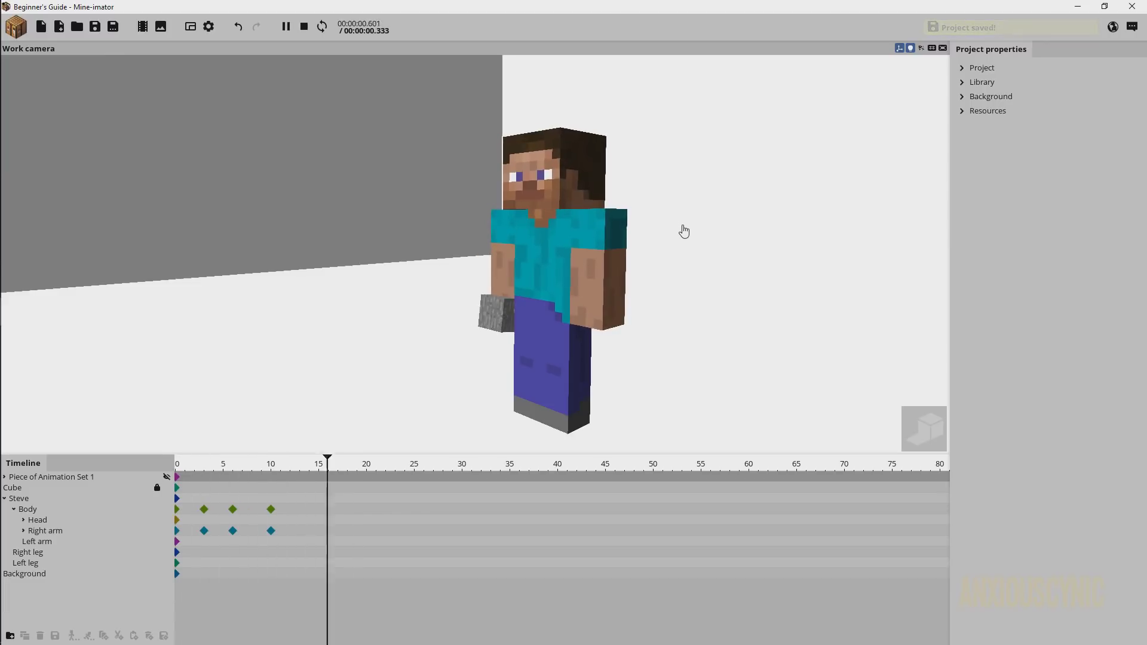
# - Stop the preview and create a Stone block with the Stone variant in the scene
pyautogui.press('space')
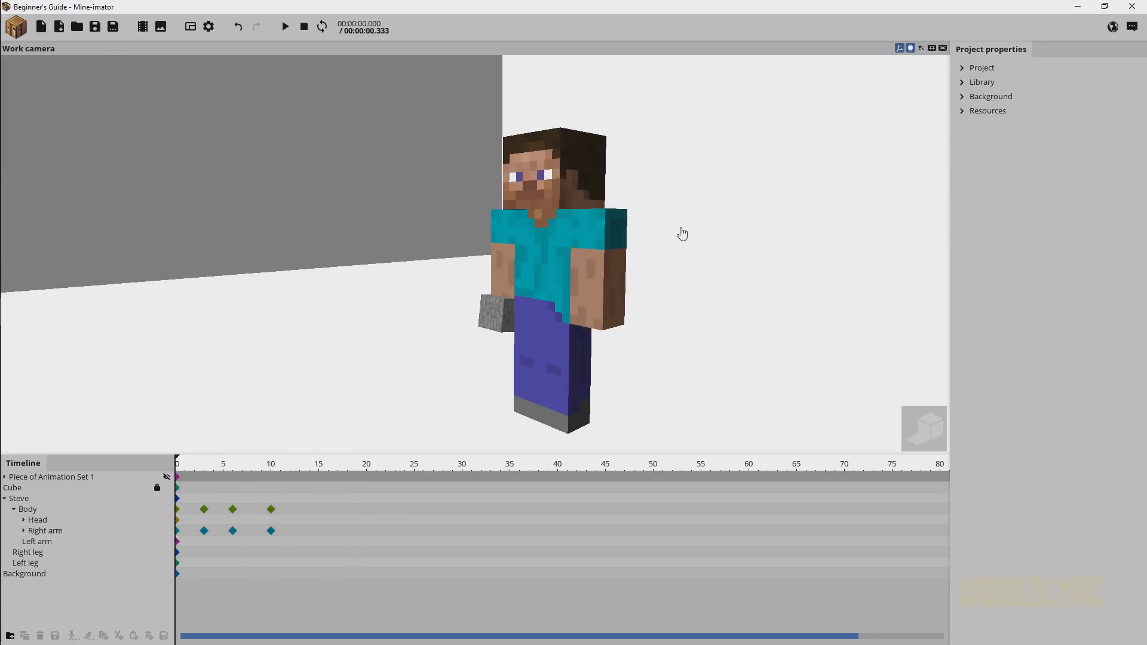
pyautogui.click(14, 27)
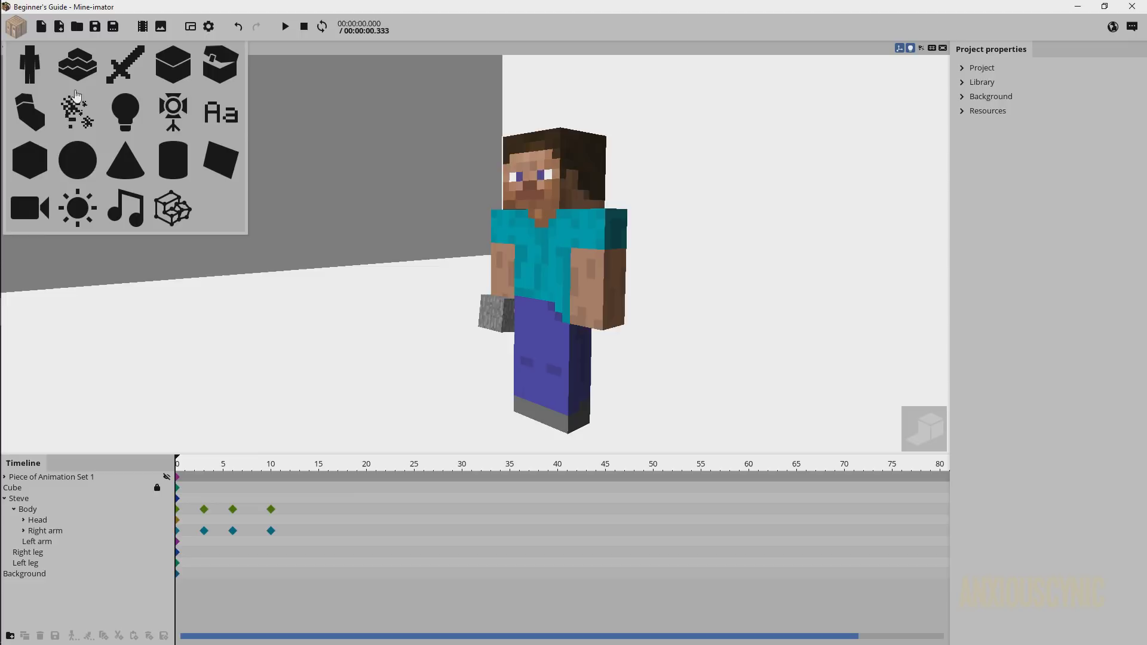
pyautogui.click(173, 66)
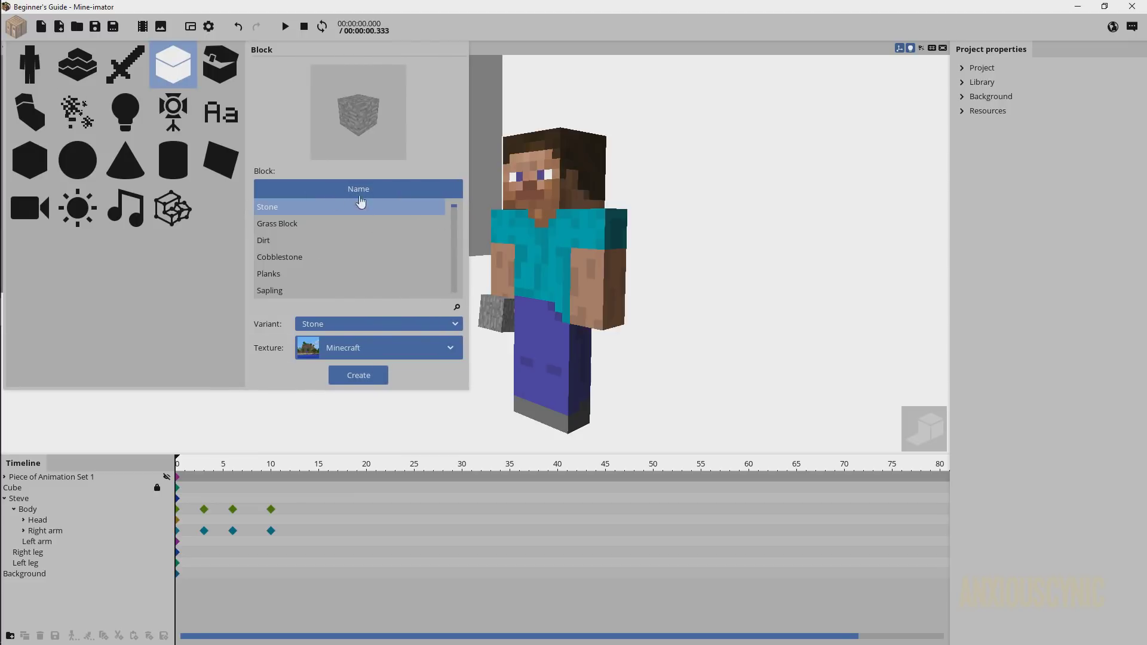
pyautogui.click(370, 378)
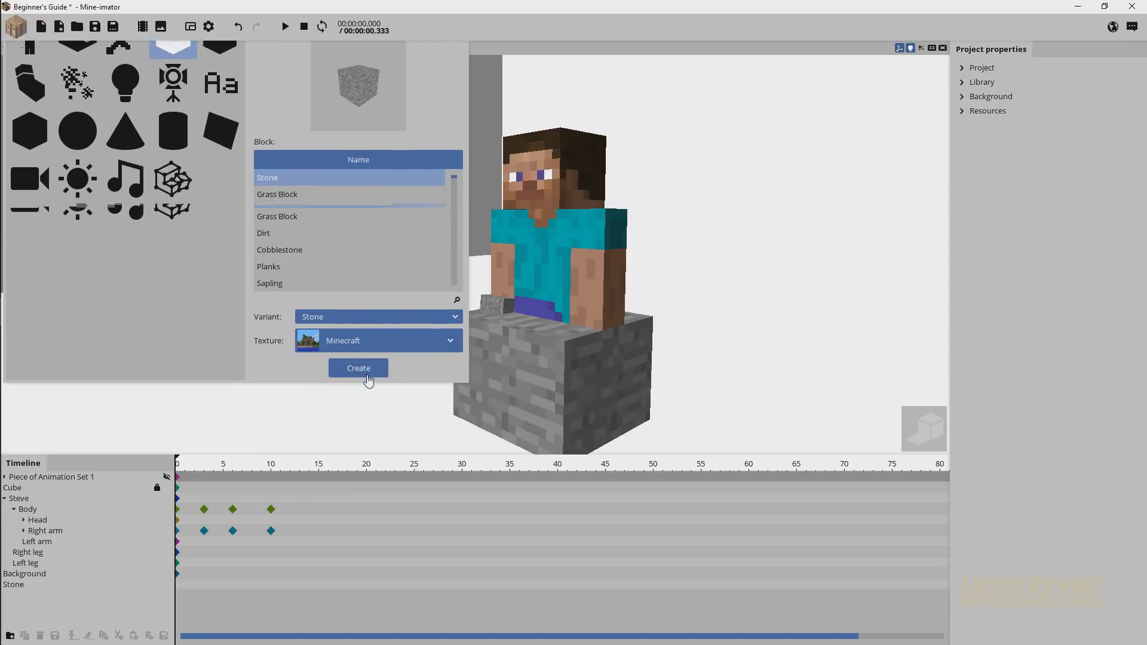
# - Enable position snapping for the stone block, place it in front of Steve at X 240, Y -32, Z 96 and save the project
pyautogui.click(24, 585)
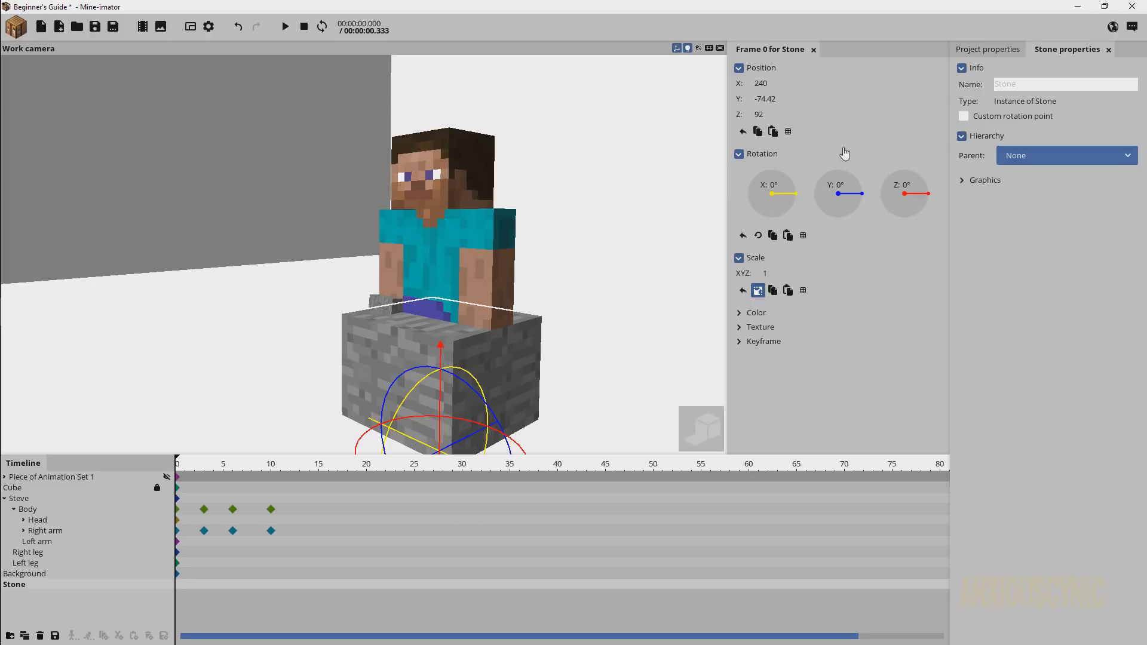
pyautogui.click(789, 132)
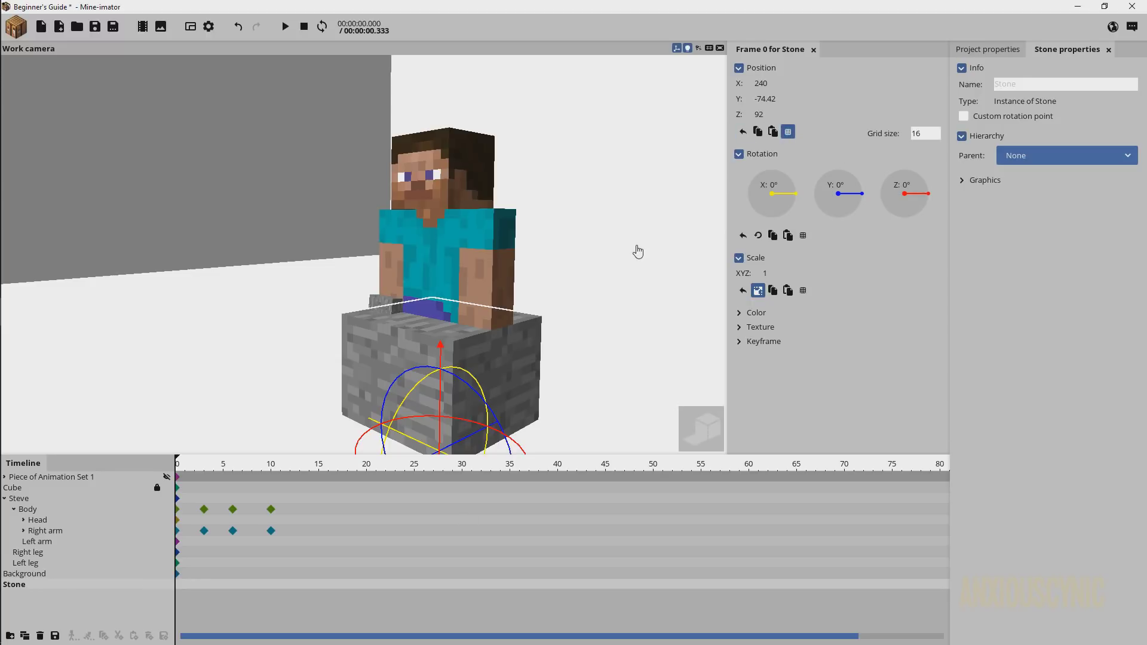
pyautogui.moveTo(442, 376); pyautogui.dragTo(445, 338)
pyautogui.moveTo(547, 212); pyautogui.dragTo(507, 198)
pyautogui.scroll(-4, 501, 161)
pyautogui.moveTo(482, 327); pyautogui.dragTo(267, 341)
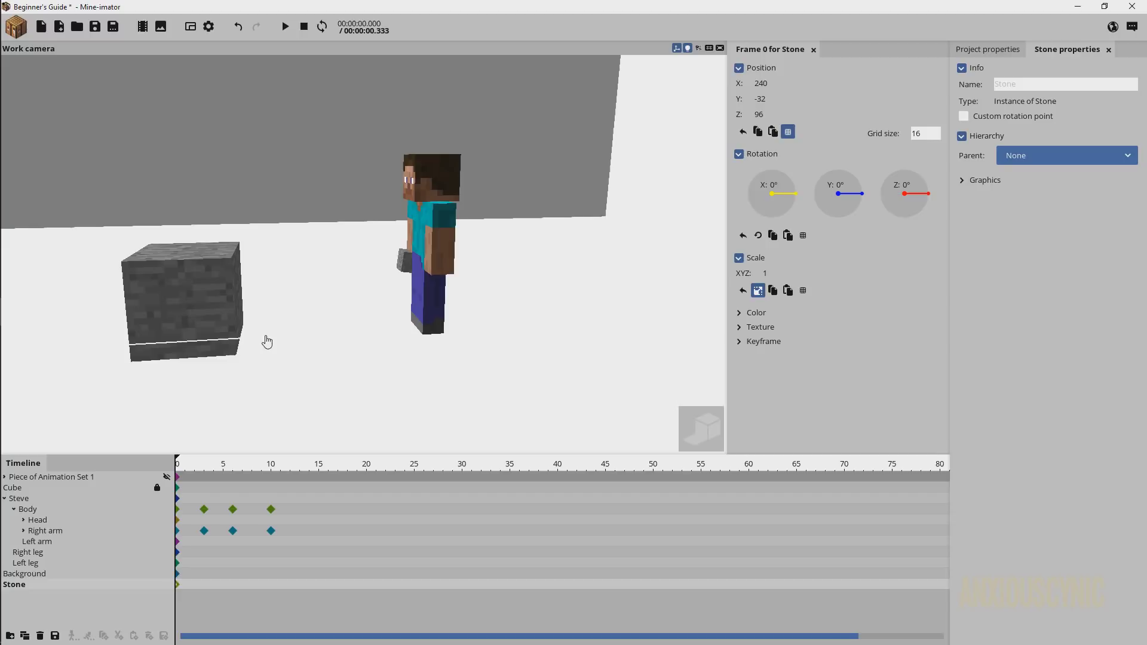
pyautogui.moveTo(267, 341); pyautogui.dragTo(417, 275, button='middle')
pyautogui.hotkey('ctrl', 's')
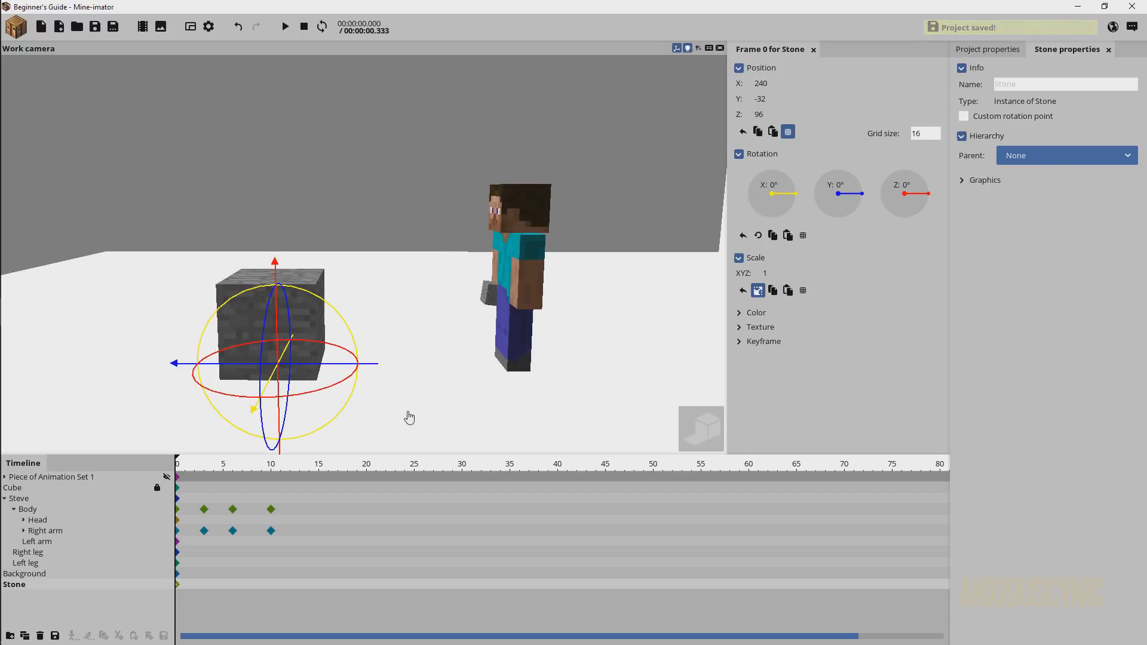
# - Make the stone block invisible at frame 0 and save the project
pyautogui.click(748, 346)
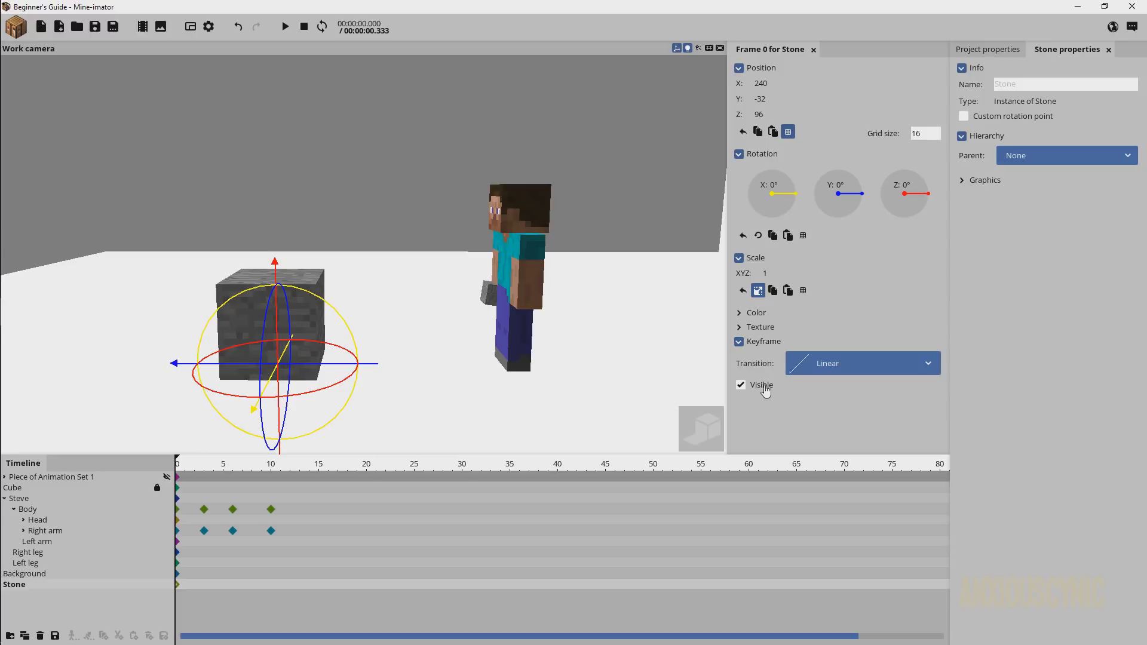
pyautogui.click(762, 386)
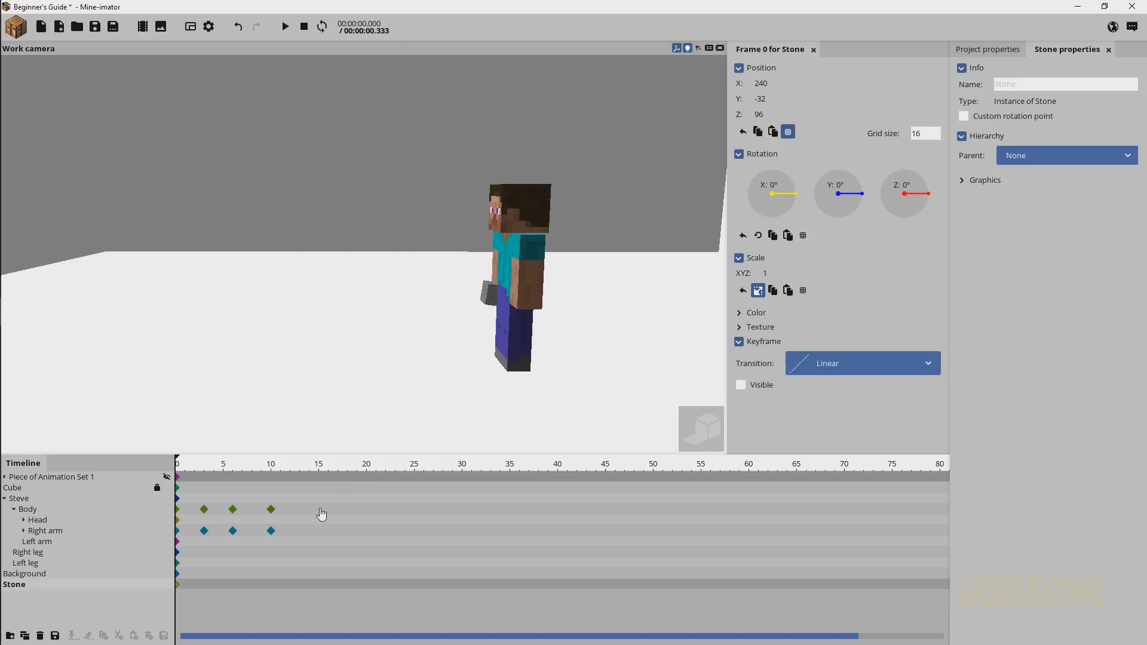
pyautogui.hotkey('ctrl', 's')
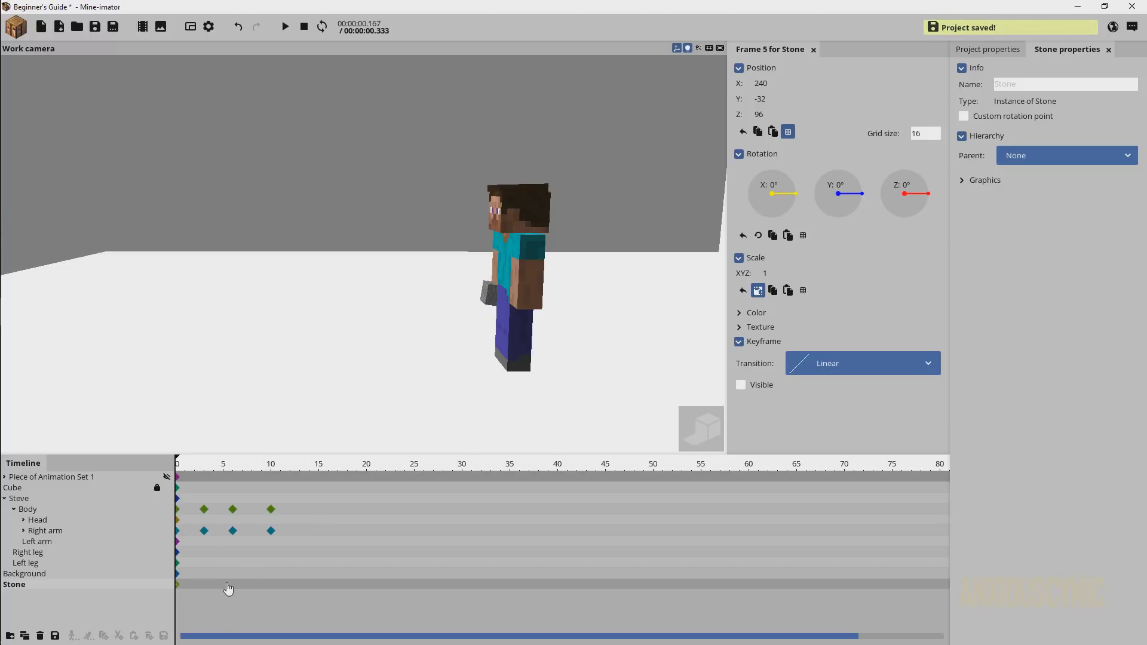
# - Add a keyframe to the stone block at frame 6 that makes it visible, and play the animation from frame 0
pyautogui.click(223, 499)
pyautogui.moveTo(223, 467)
pyautogui.mouseDown()
pyautogui.moveTo(258, 470)
pyautogui.moveTo(232, 471)
pyautogui.mouseUp()
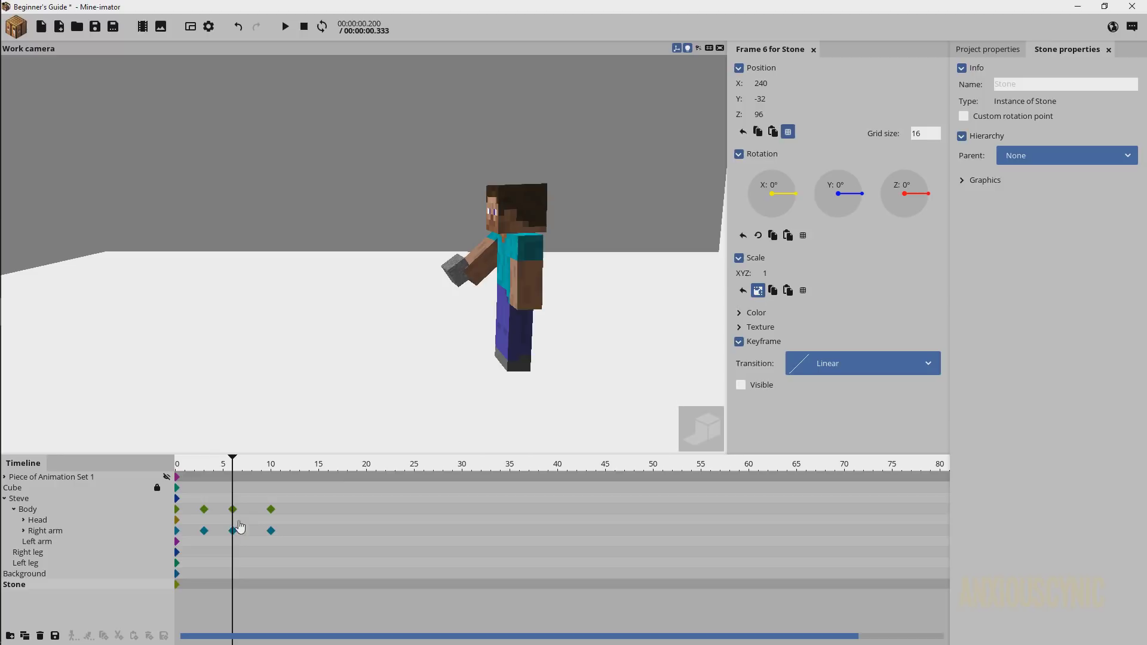
pyautogui.click(232, 584)
pyautogui.click(743, 388)
pyautogui.moveTo(248, 471); pyautogui.dragTo(141, 451)
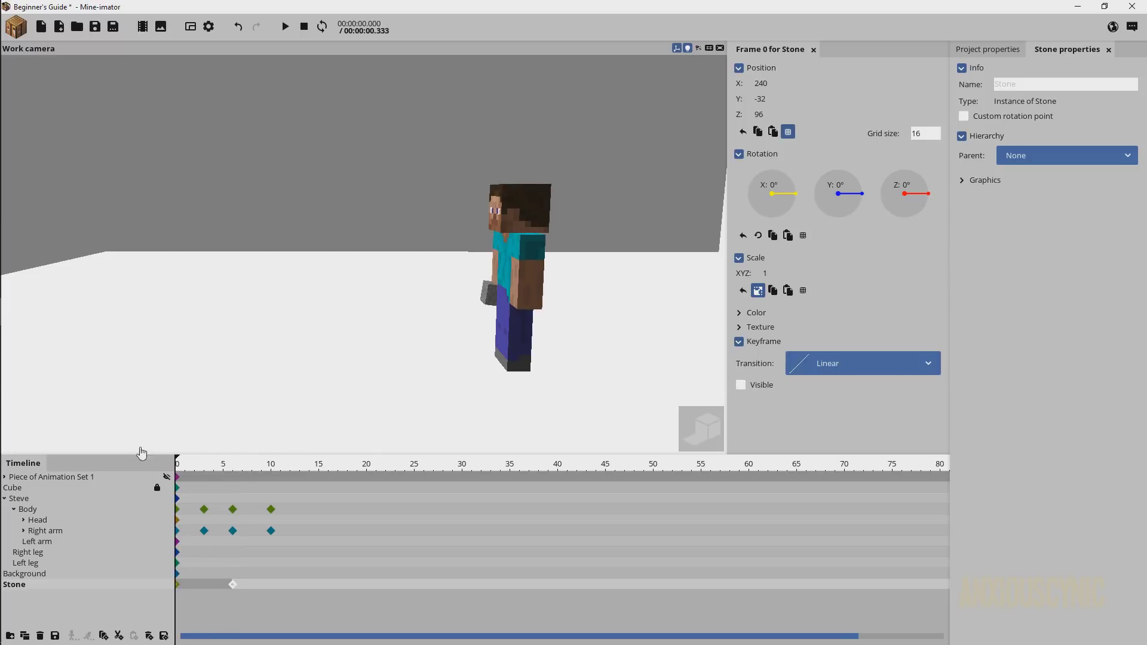
pyautogui.click(397, 197)
pyautogui.press('space')
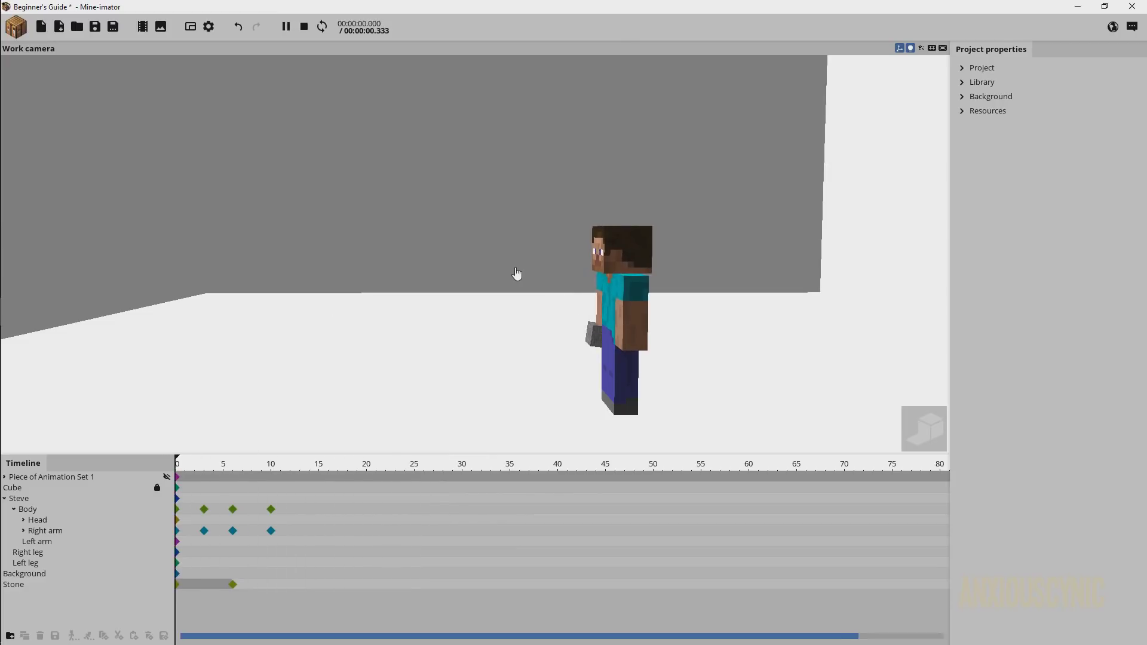
# - Raise the right arm at its frame 6 keyframe by rotating it to X -59.83°
pyautogui.click(203, 531)
pyautogui.click(232, 531)
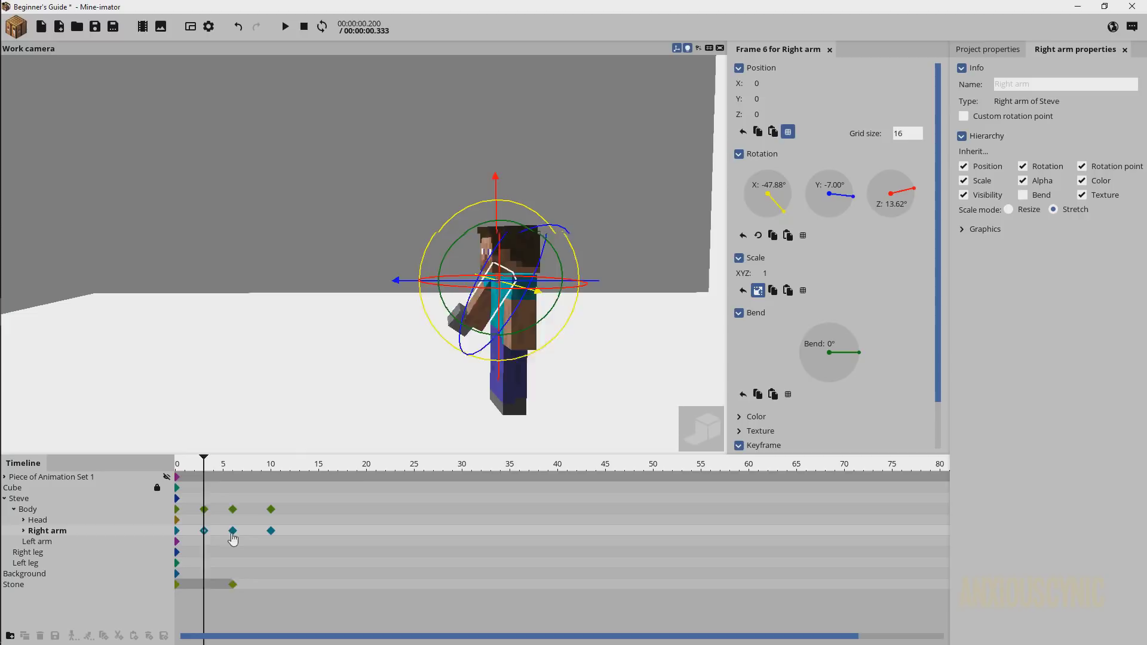
pyautogui.moveTo(522, 208); pyautogui.dragTo(532, 215)
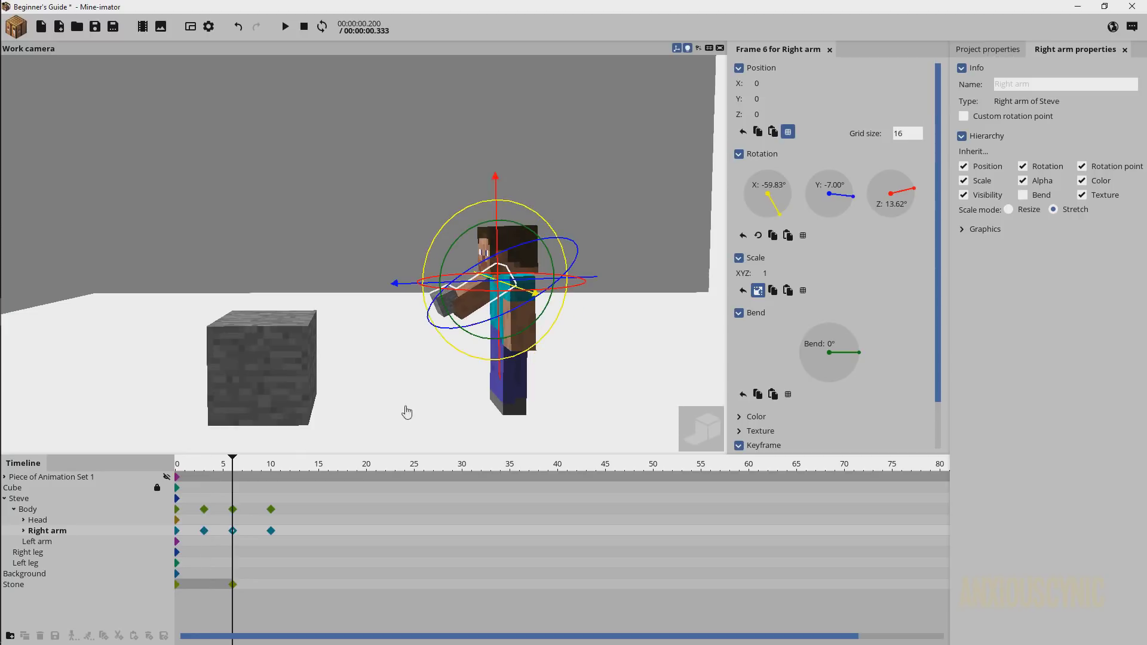
# - Return to frame 0, deselect the arm and replay the block placement several times
pyautogui.moveTo(206, 468); pyautogui.dragTo(133, 463)
pyautogui.click(380, 220)
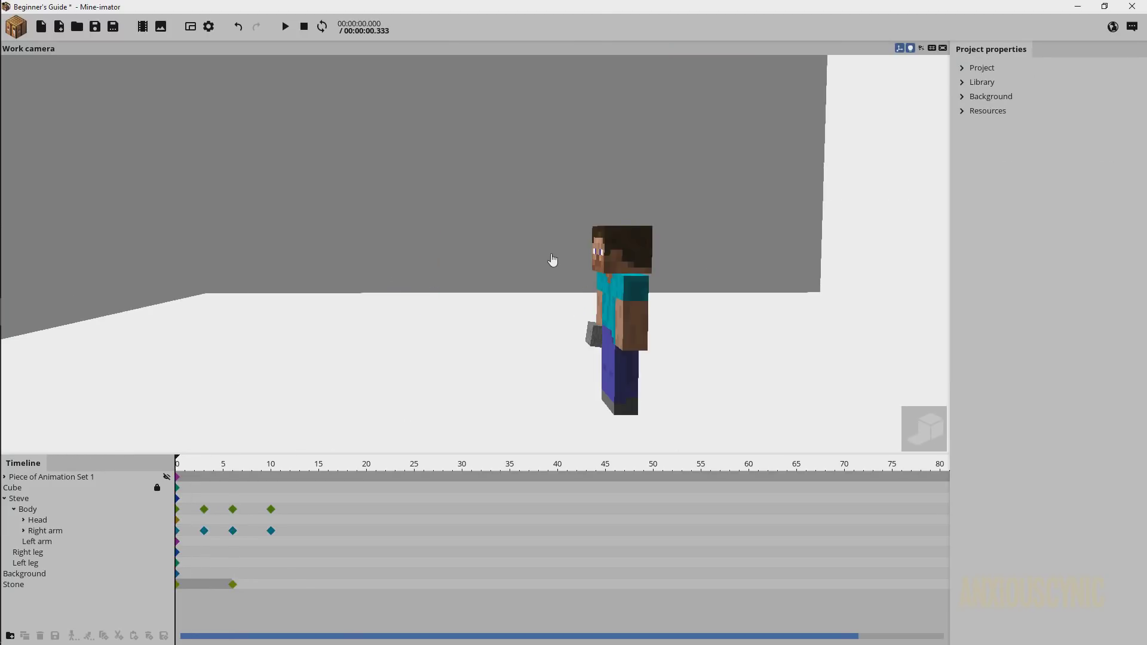
pyautogui.press('space')
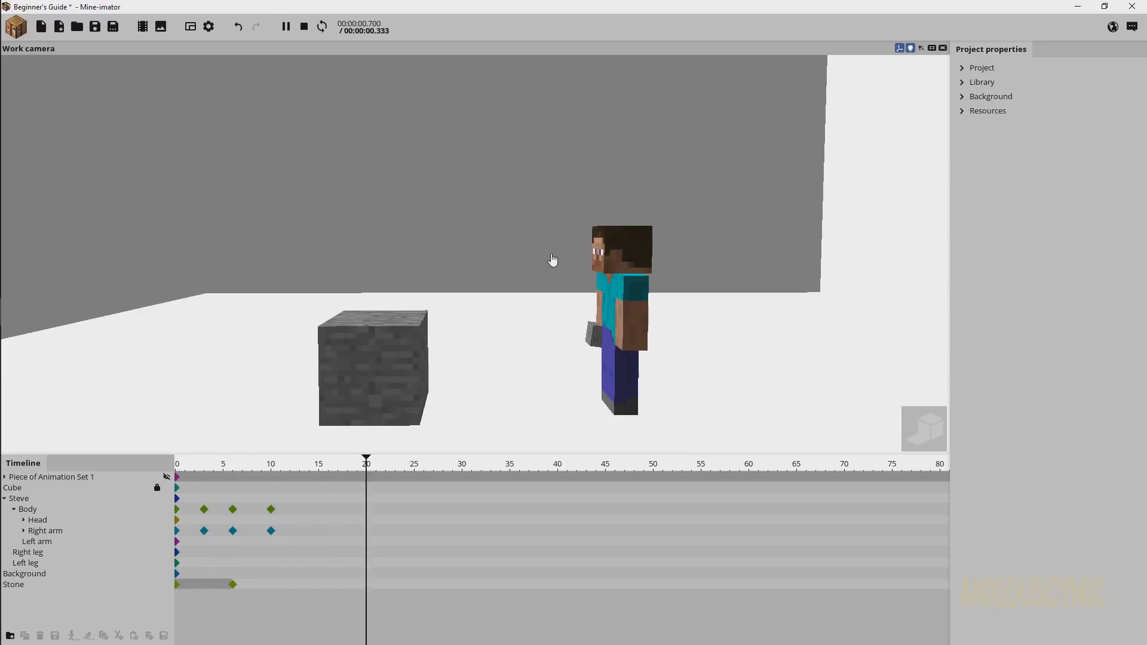
pyautogui.press('space')
pyautogui.press('space')
pyautogui.press('space')
pyautogui.press('space')
pyautogui.press('space')
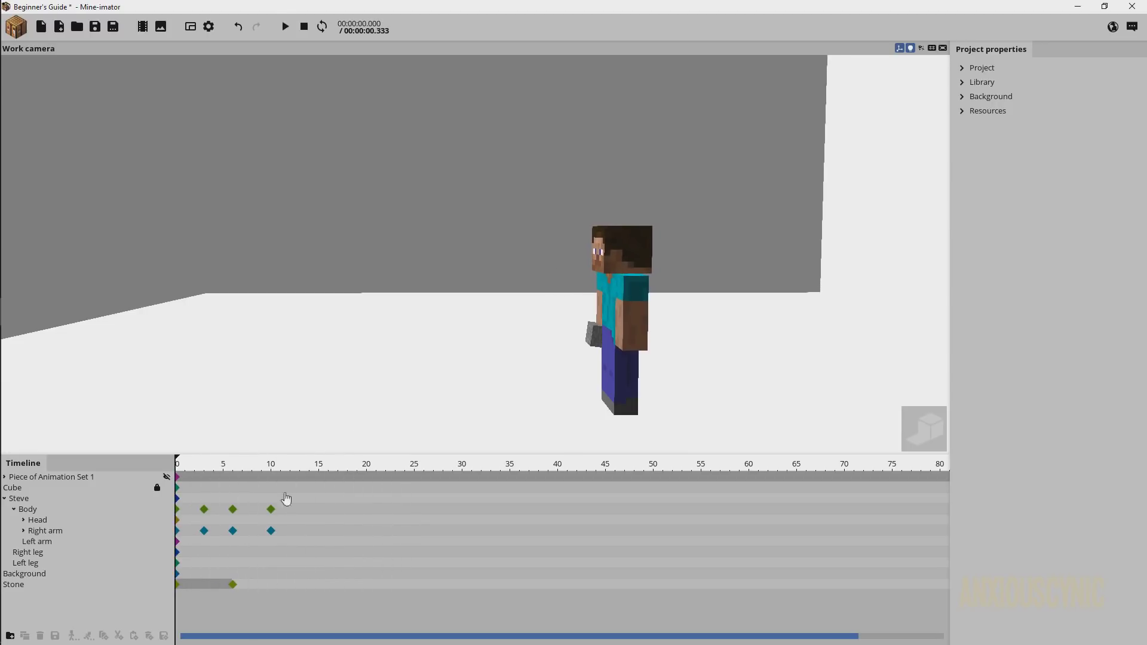
# - Duplicate the stone block and parent the copy to the original, with the copy's position reset to 0 at frame 0
pyautogui.click(33, 586)
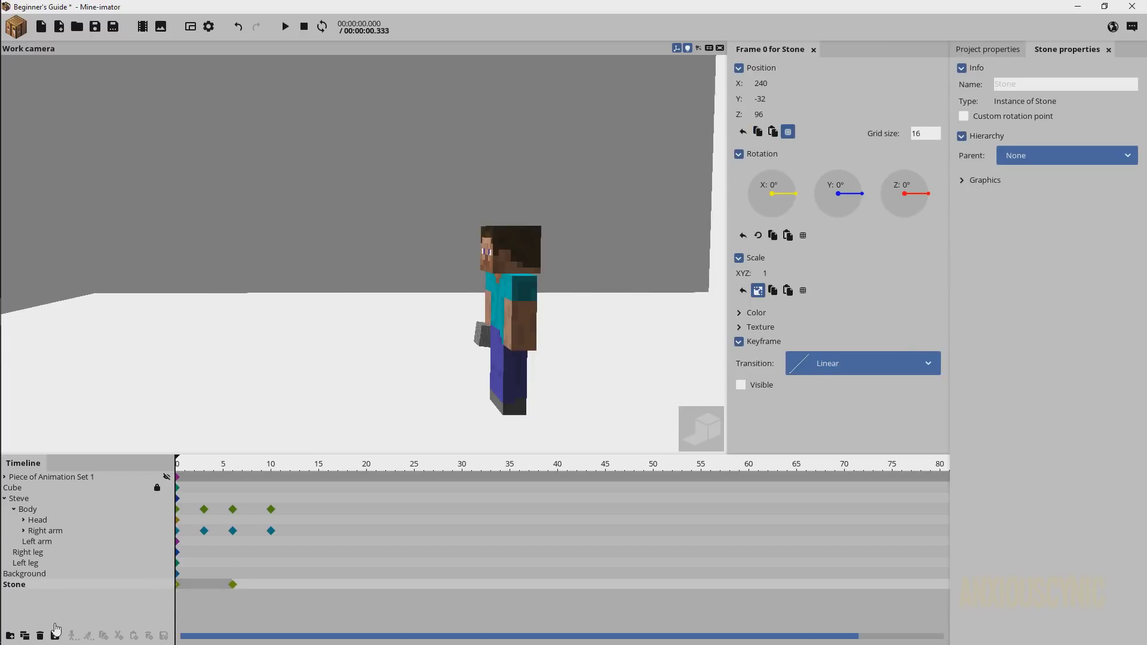
pyautogui.click(25, 636)
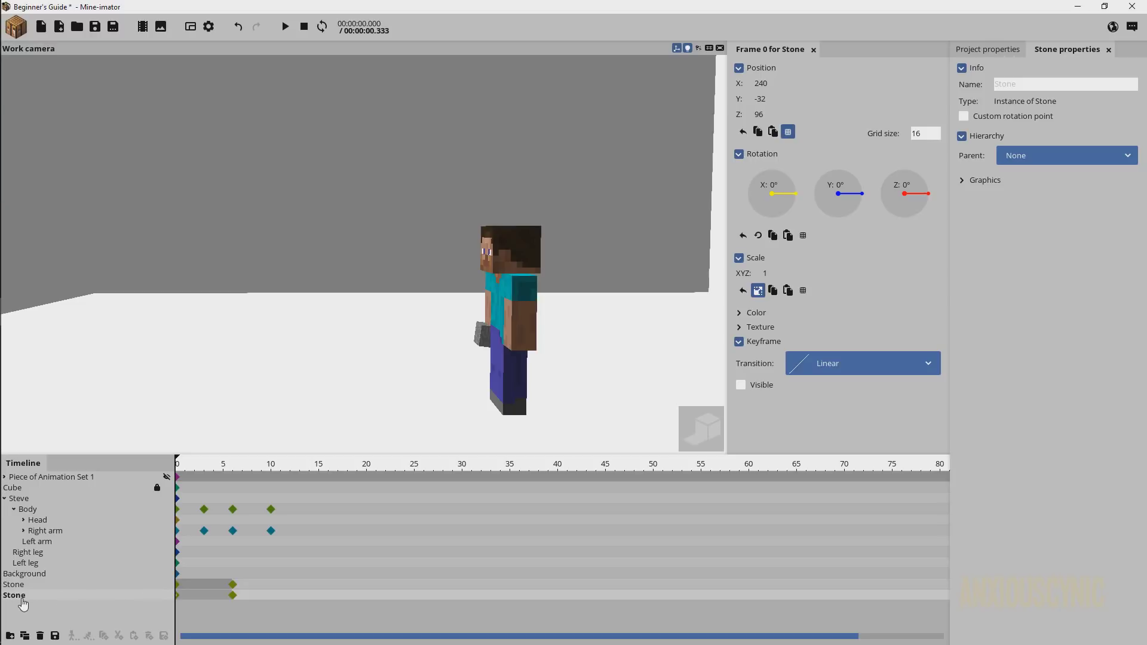
pyautogui.moveTo(21, 601); pyautogui.dragTo(29, 585)
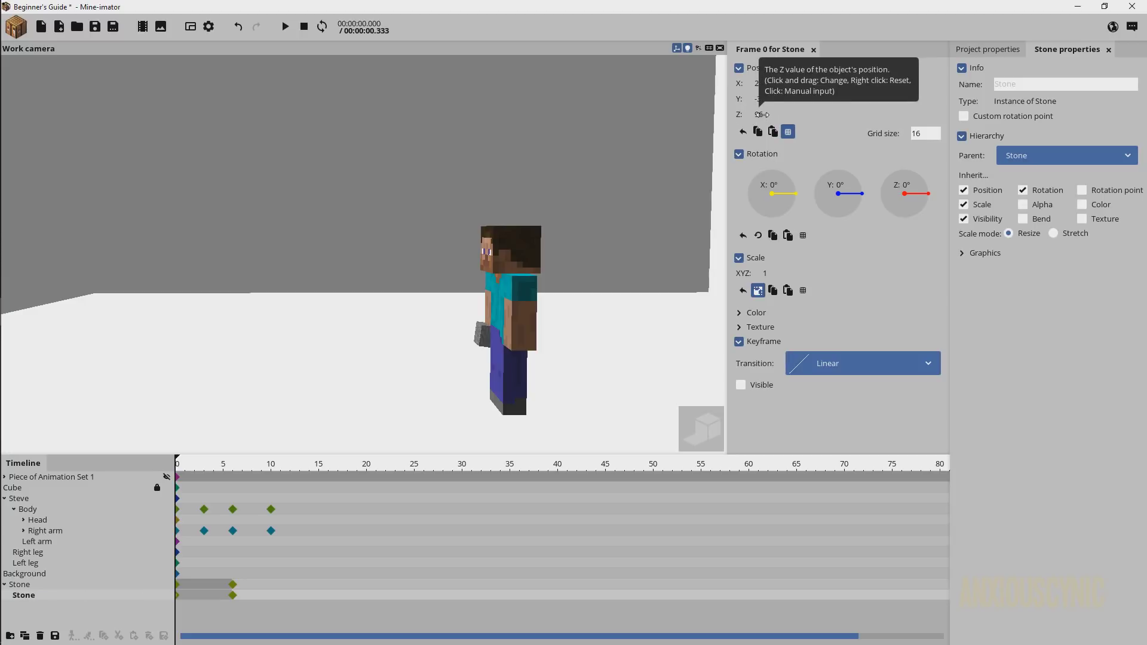
pyautogui.rightClick(766, 95)
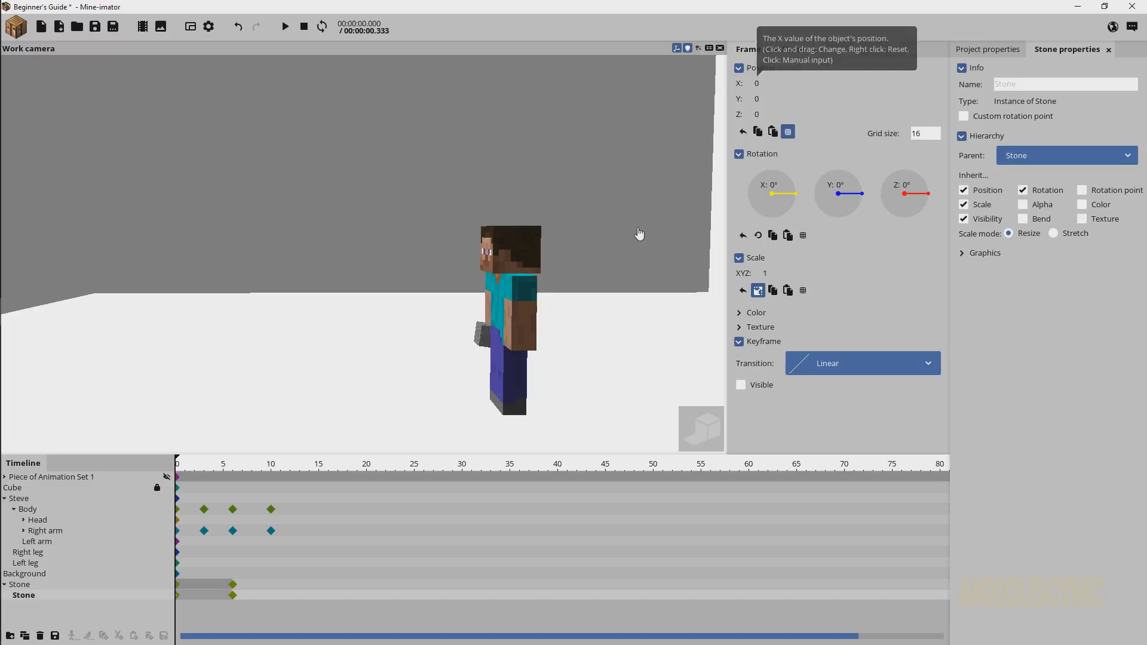
# - Shift the child stone block's two keyframes to frames 10 and 16
pyautogui.moveTo(208, 467); pyautogui.dragTo(152, 592)
pyautogui.moveTo(232, 596); pyautogui.dragTo(329, 597)
pyautogui.click(347, 605)
pyautogui.click(332, 597)
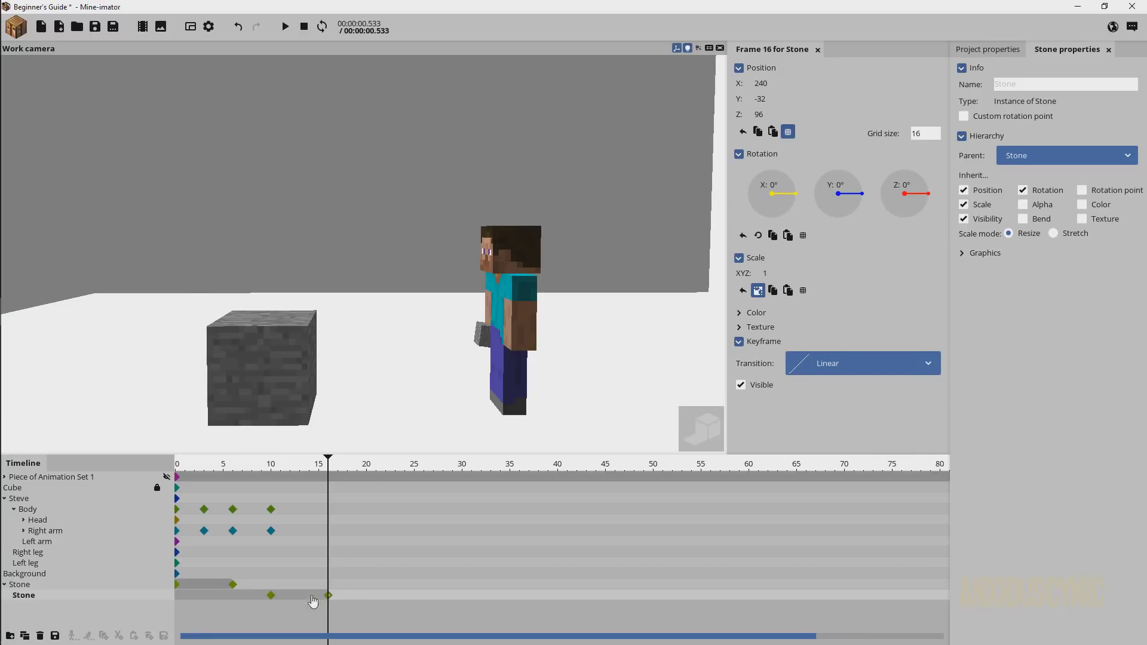
# - Reset the position of both child stone keyframes and raise the block to Z 16, stacking it on the first one
pyautogui.moveTo(346, 596); pyautogui.dragTo(261, 601)
pyautogui.moveTo(333, 479); pyautogui.dragTo(387, 494)
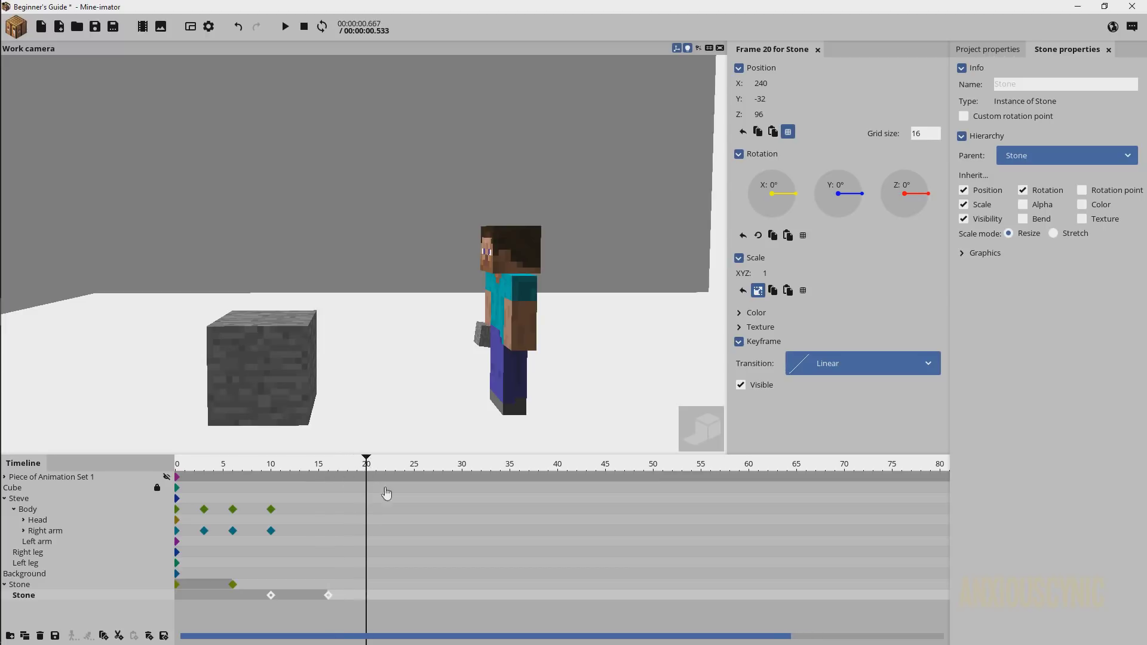
pyautogui.moveTo(441, 233); pyautogui.dragTo(391, 438, button='right')
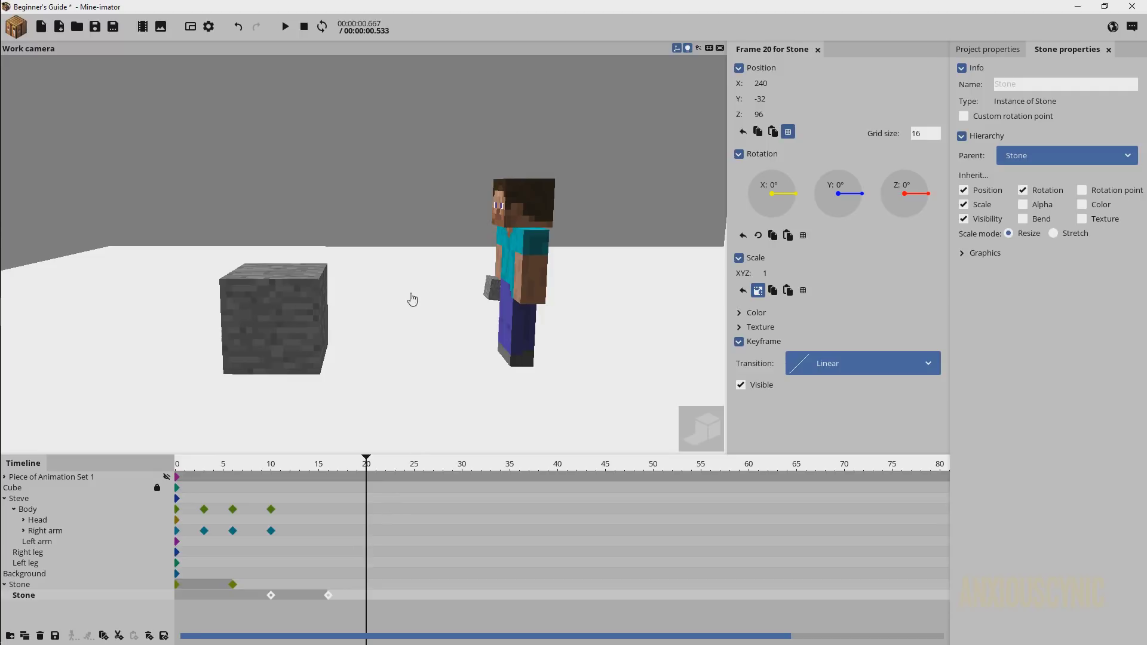
pyautogui.moveTo(410, 293); pyautogui.dragTo(394, 263, button='right')
pyautogui.moveTo(312, 469); pyautogui.dragTo(308, 601)
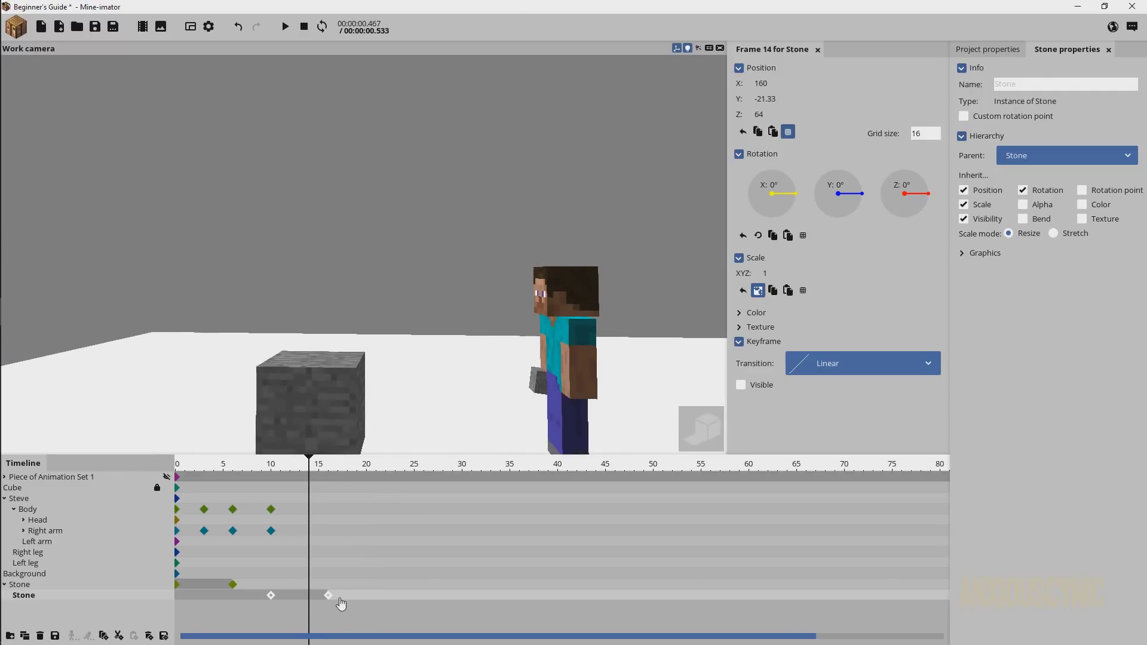
pyautogui.click(329, 596)
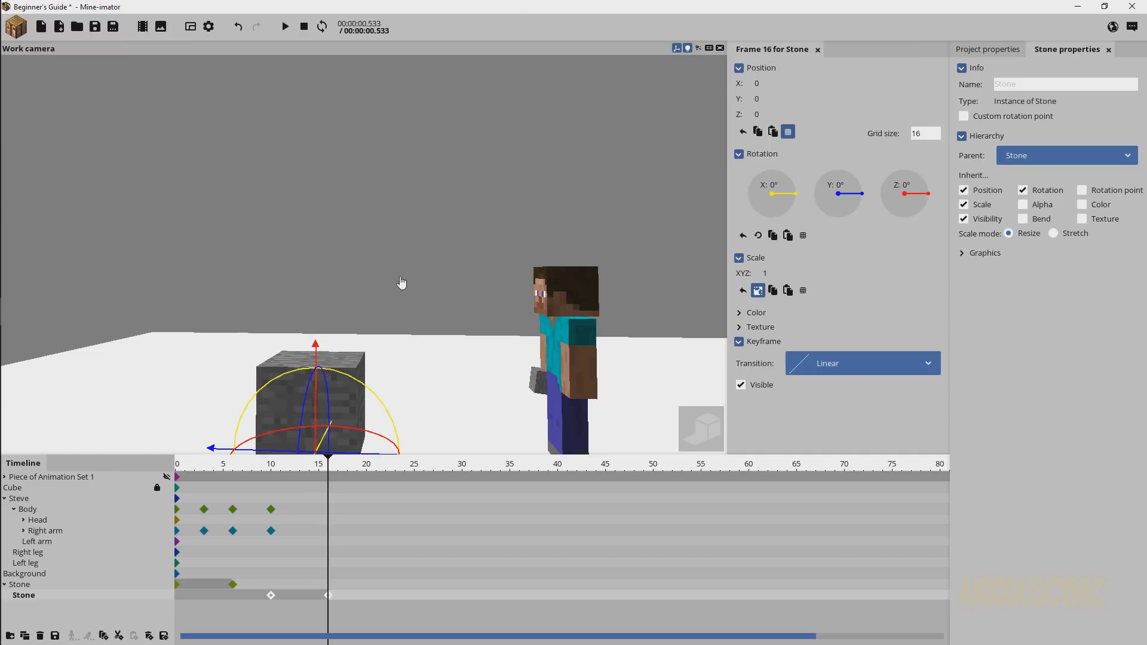
pyautogui.moveTo(402, 263); pyautogui.dragTo(453, 293, button='right')
pyautogui.moveTo(453, 292); pyautogui.dragTo(361, 248)
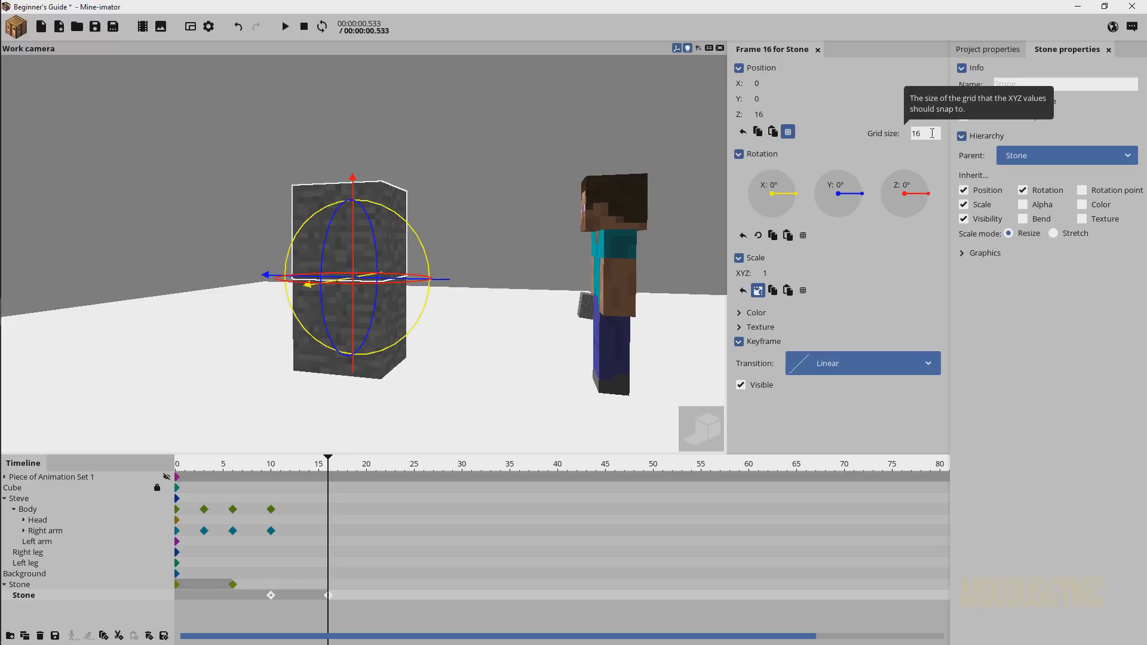
pyautogui.click(470, 220)
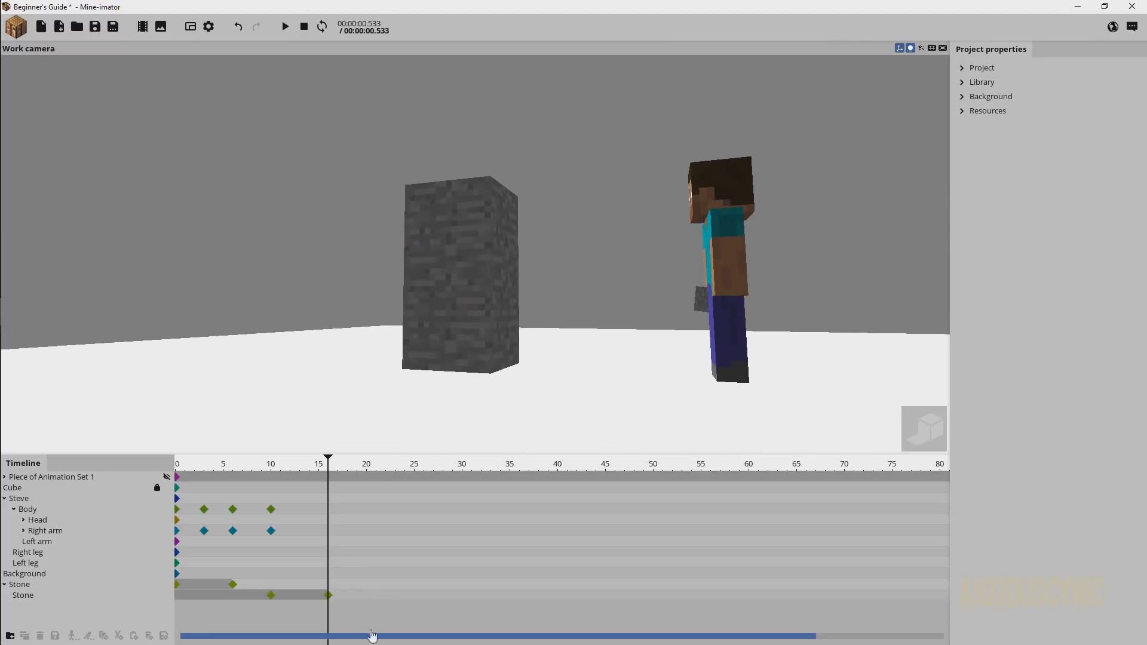
# - Move both keyframes of the child stone block to frames 16 and 22
pyautogui.moveTo(347, 601); pyautogui.dragTo(266, 596)
pyautogui.moveTo(271, 595); pyautogui.dragTo(329, 595)
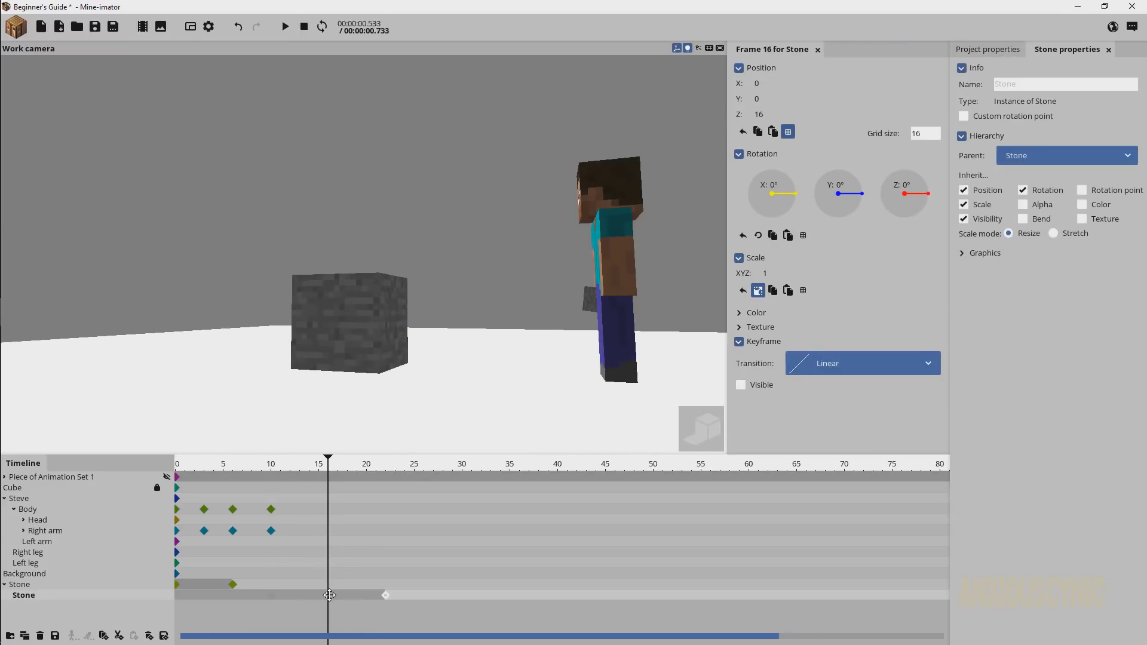
# - Copy the body, head and right arm keyframes from frames 0 to 10 and paste them starting at frame 15
pyautogui.moveTo(293, 507); pyautogui.dragTo(174, 534)
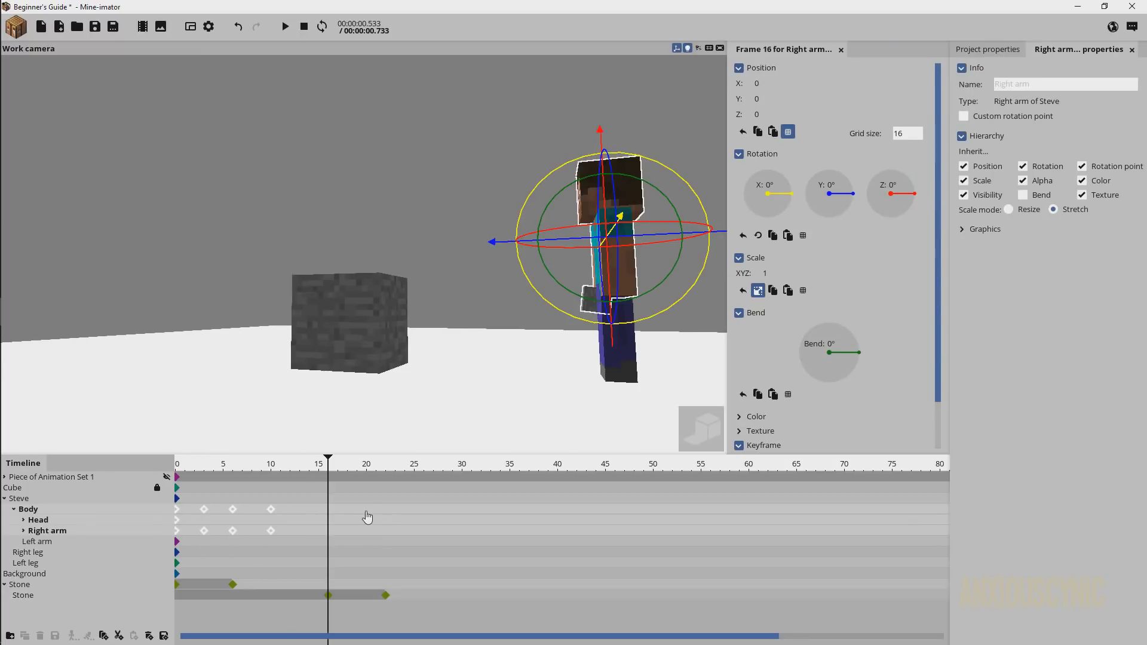
pyautogui.hotkey('ctrl', 'v')
pyautogui.click(319, 509)
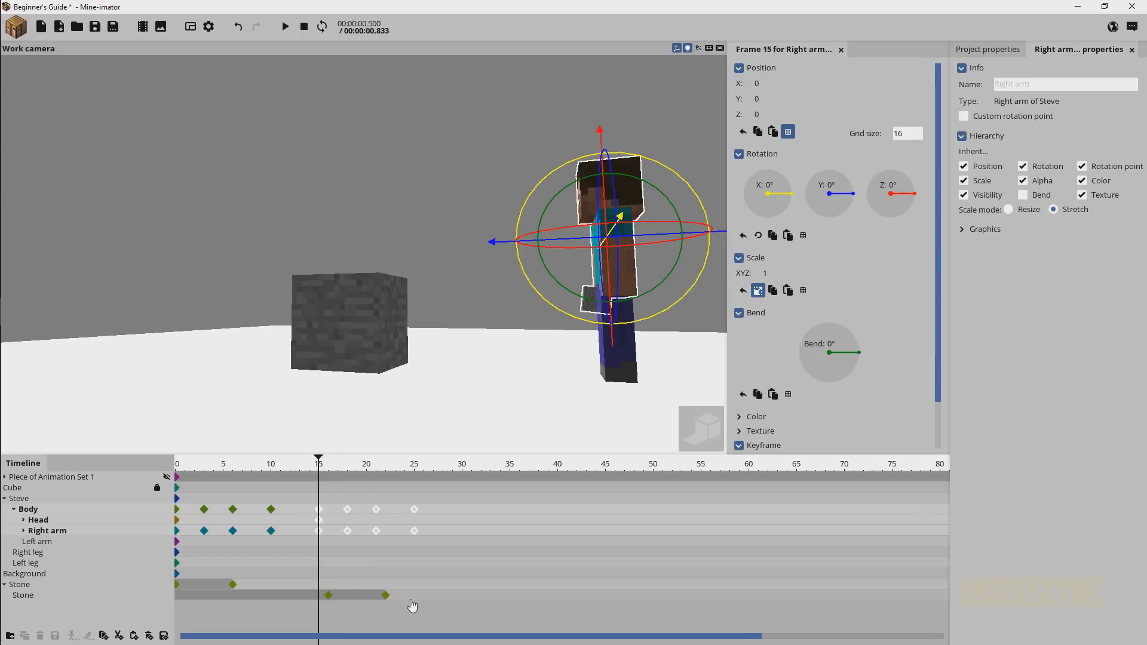
# - Align the child stone block's keyframes with the second swing at frames 15 and 21, and return to frame 0
pyautogui.click(386, 595)
pyautogui.moveTo(399, 591)
pyautogui.mouseDown()
pyautogui.moveTo(299, 591)
pyautogui.moveTo(318, 591)
pyautogui.mouseUp()
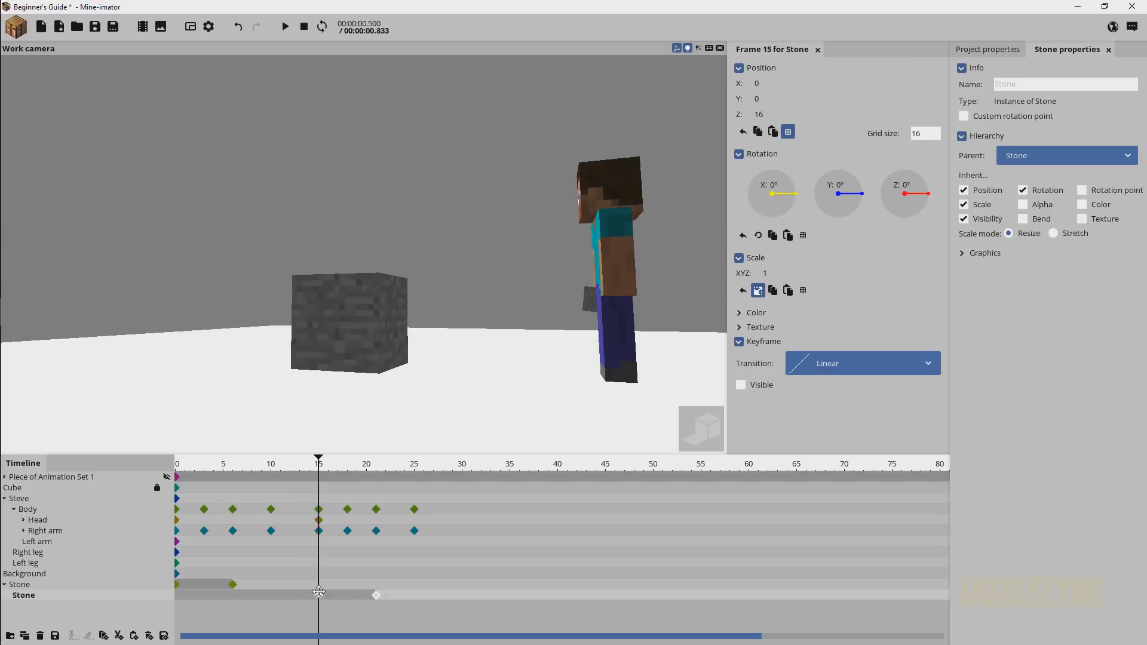
pyautogui.moveTo(370, 470); pyautogui.dragTo(154, 479)
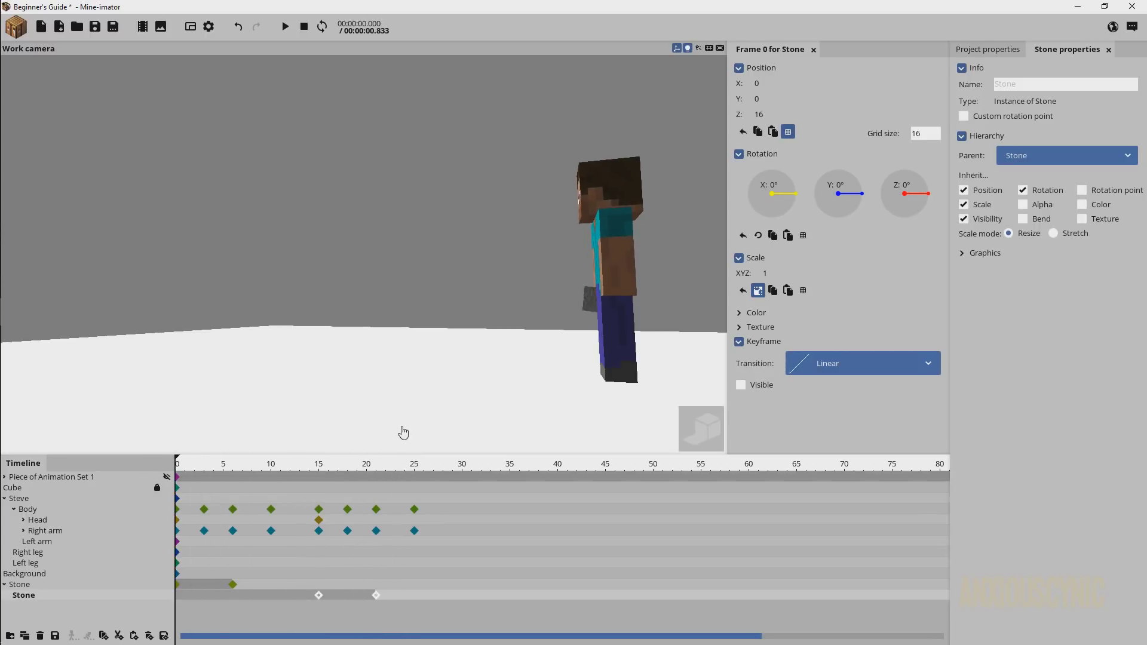
# - Play back the two-block placing animation several times, viewing it from the side and from a front angle
pyautogui.press('space')
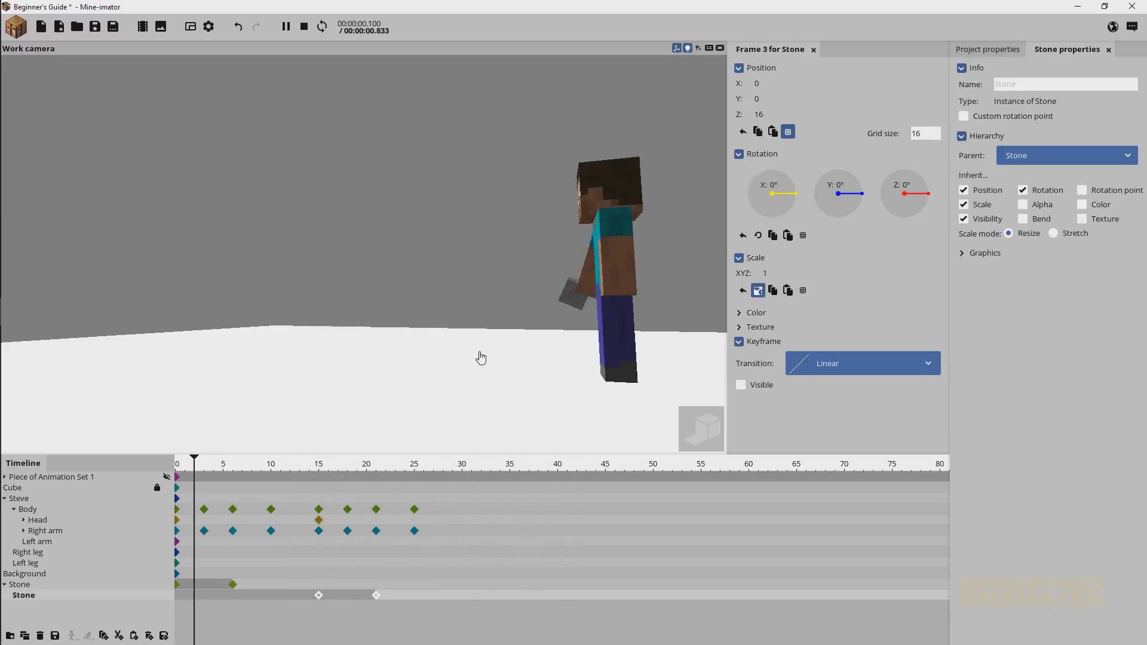
pyautogui.click(456, 418)
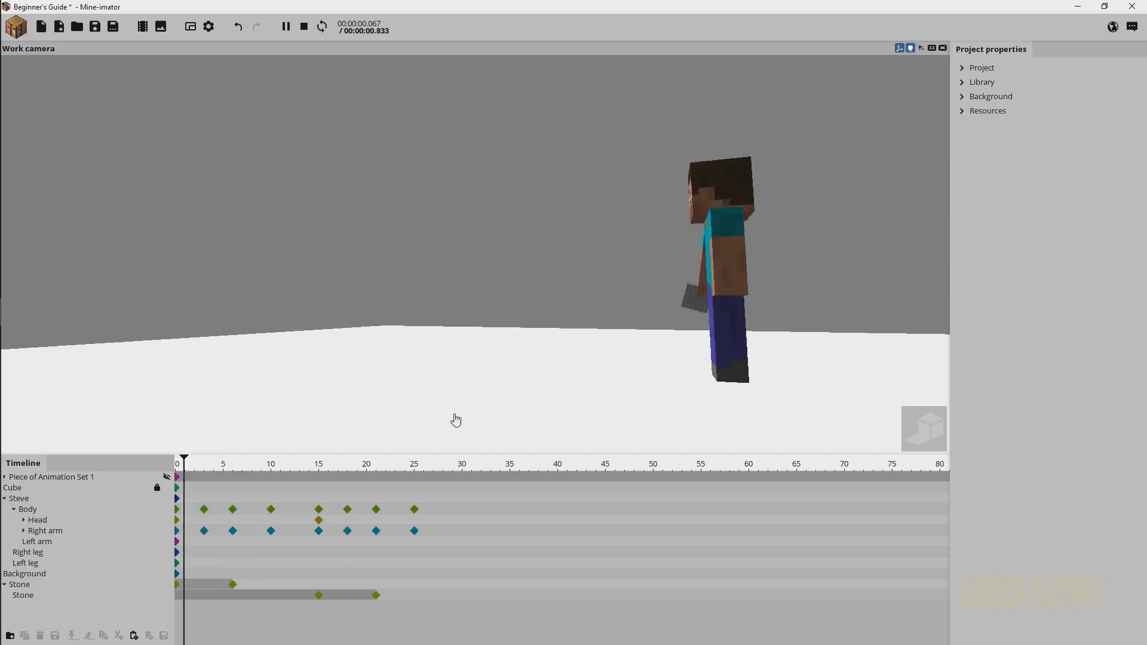
pyautogui.press('space')
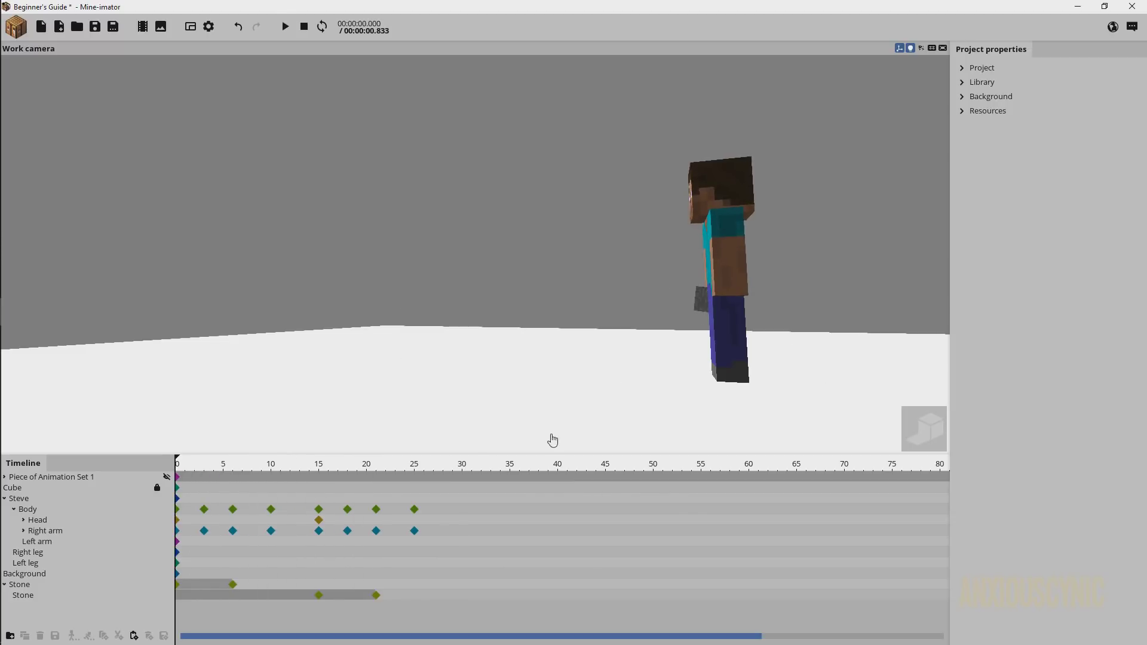
pyautogui.press('space')
pyautogui.press('space')
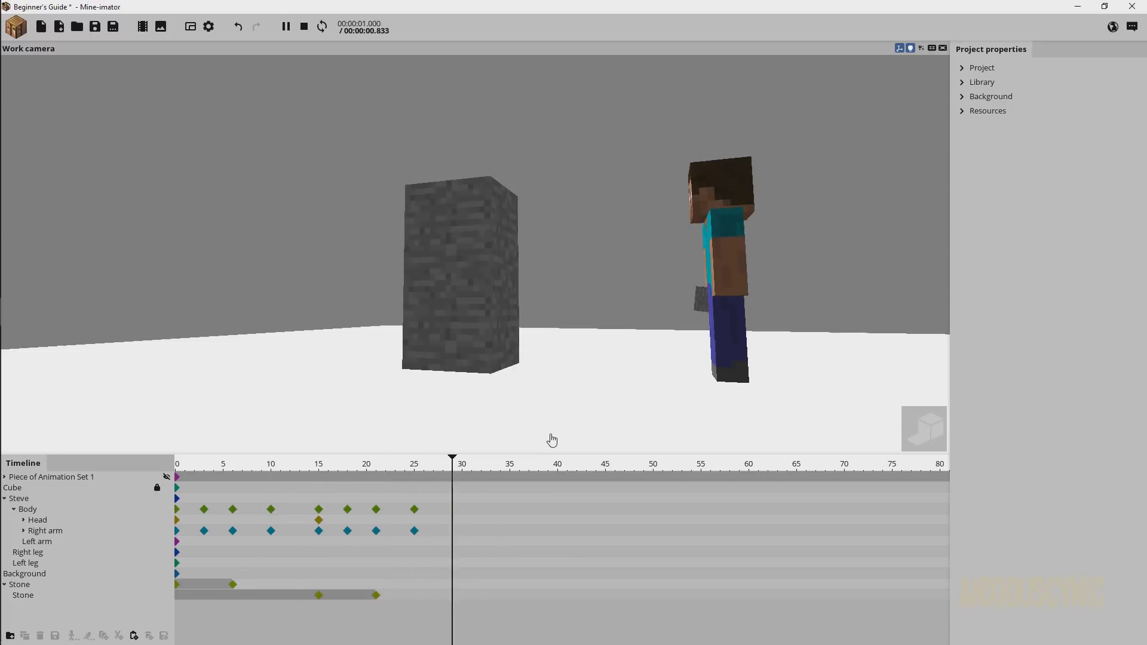
pyautogui.press('space')
pyautogui.press('space')
pyautogui.moveTo(571, 281); pyautogui.dragTo(657, 359)
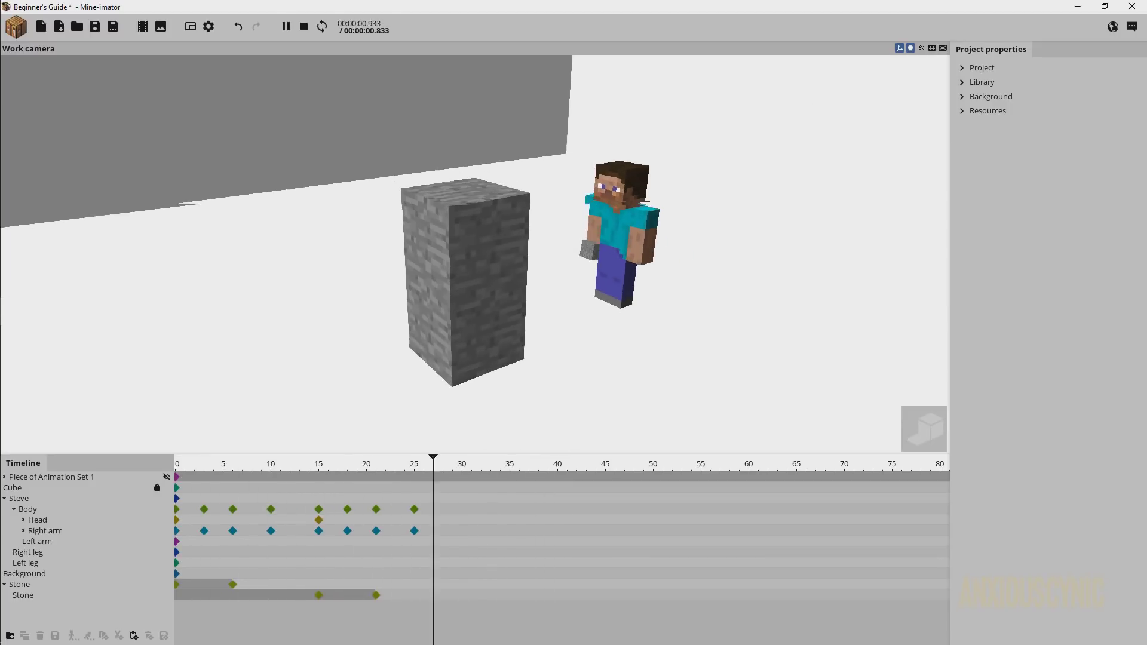
pyautogui.press('space')
pyautogui.press('space')
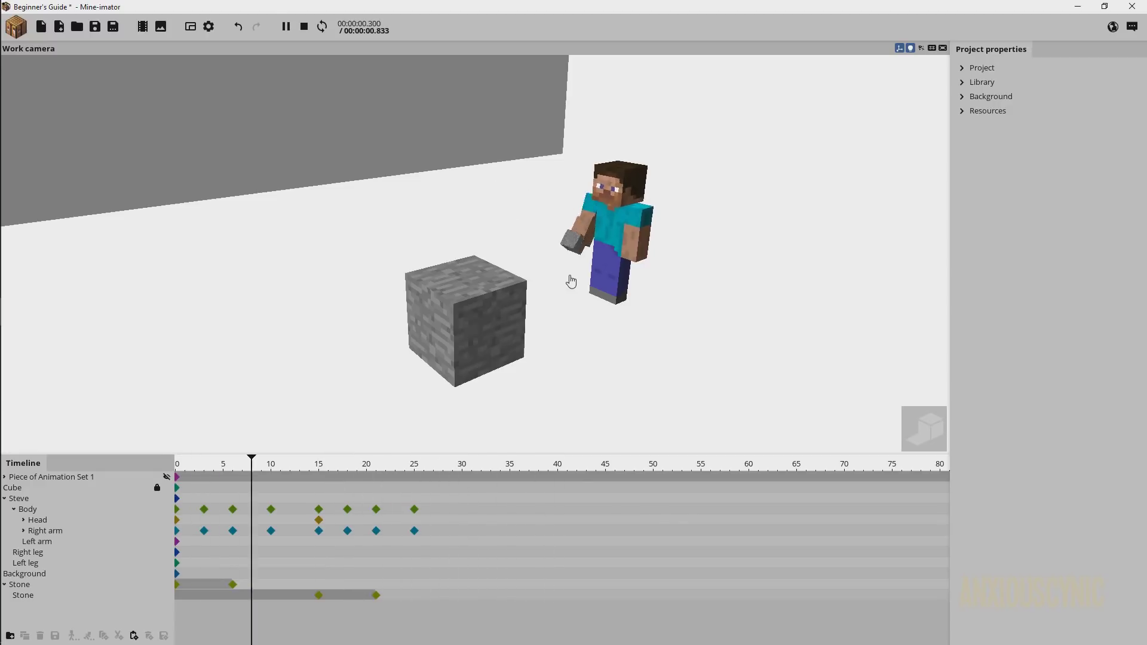
pyautogui.press('space')
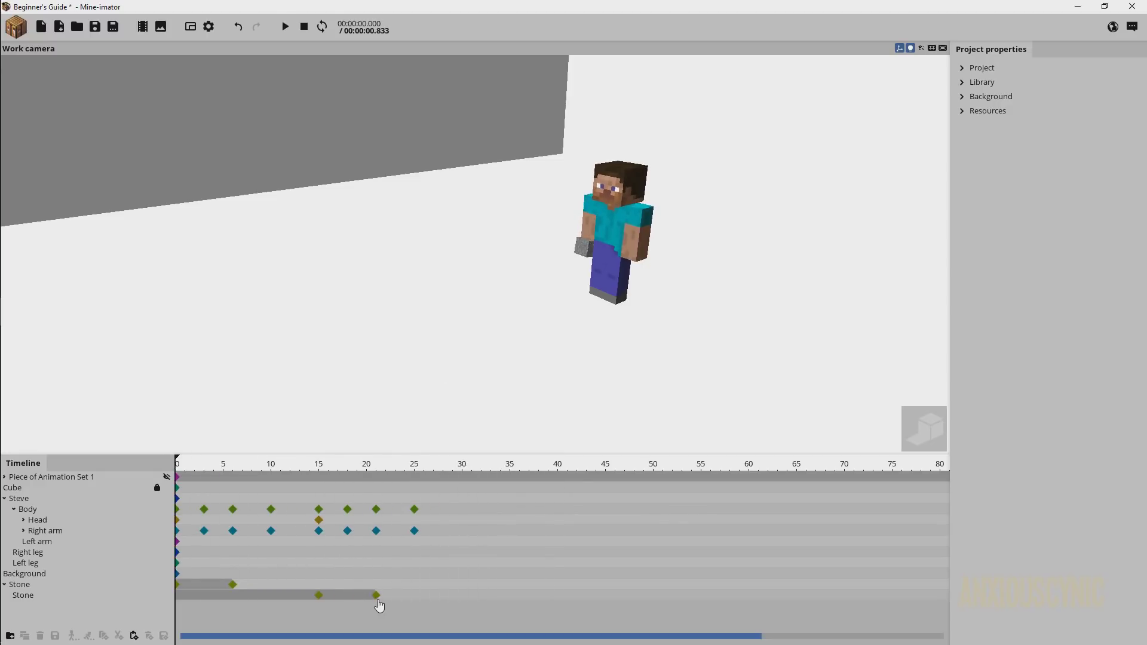
# - Duplicate the child stone block and move the copy's two keyframes to frames 27 and 33
pyautogui.click(24, 595)
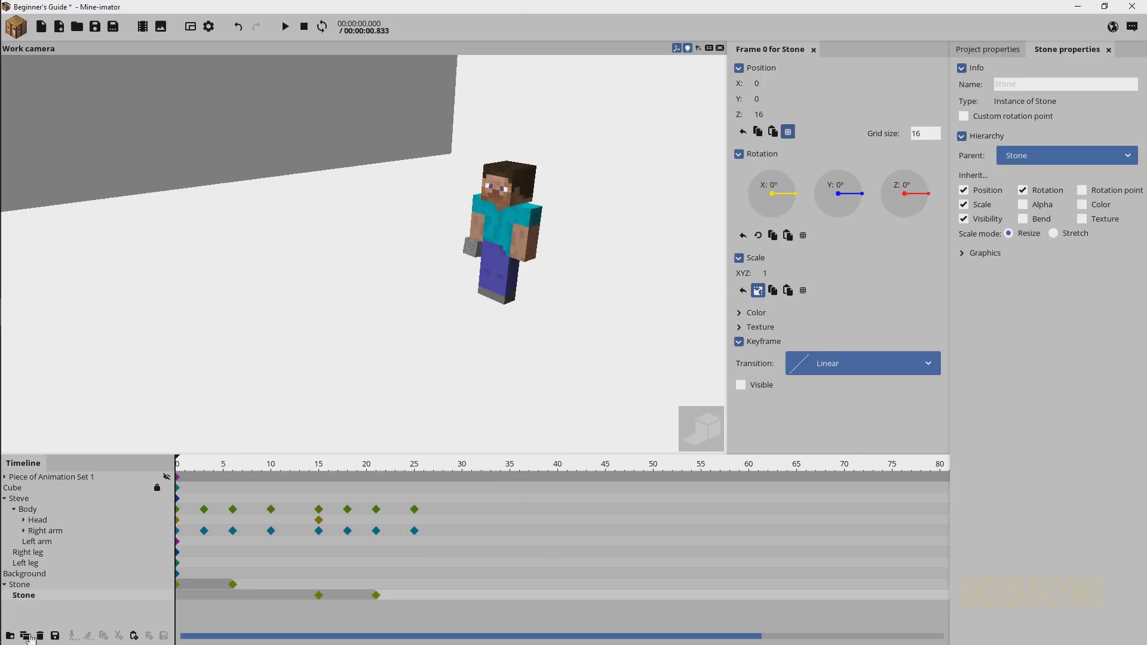
pyautogui.click(28, 636)
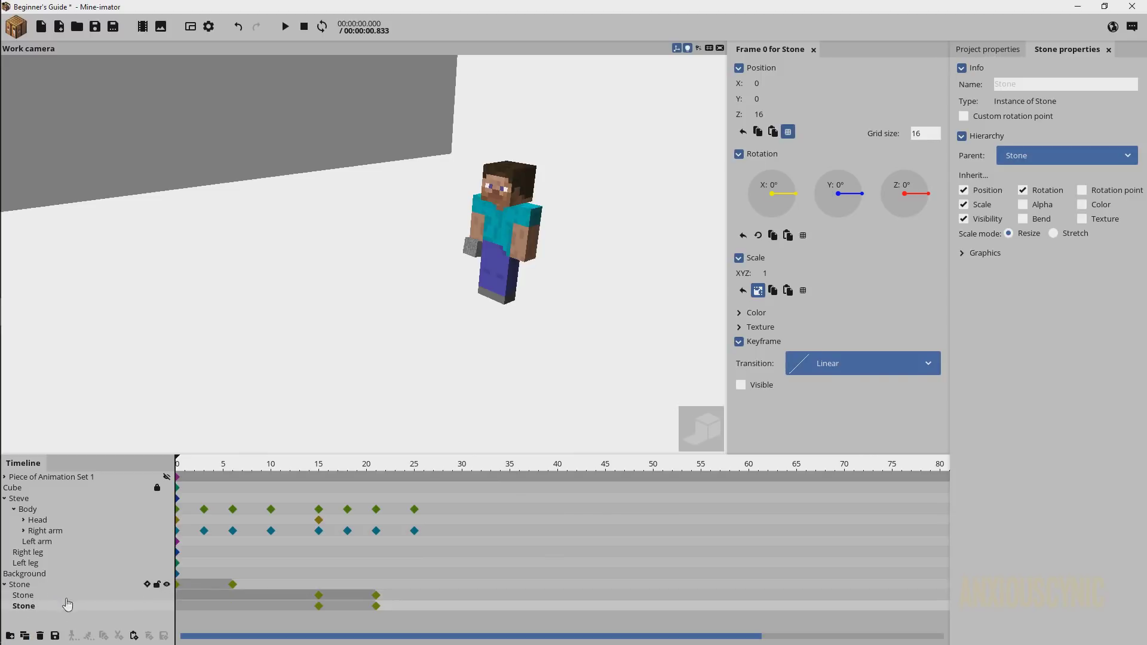
pyautogui.click(32, 595)
pyautogui.click(37, 605)
pyautogui.moveTo(400, 603); pyautogui.dragTo(436, 609)
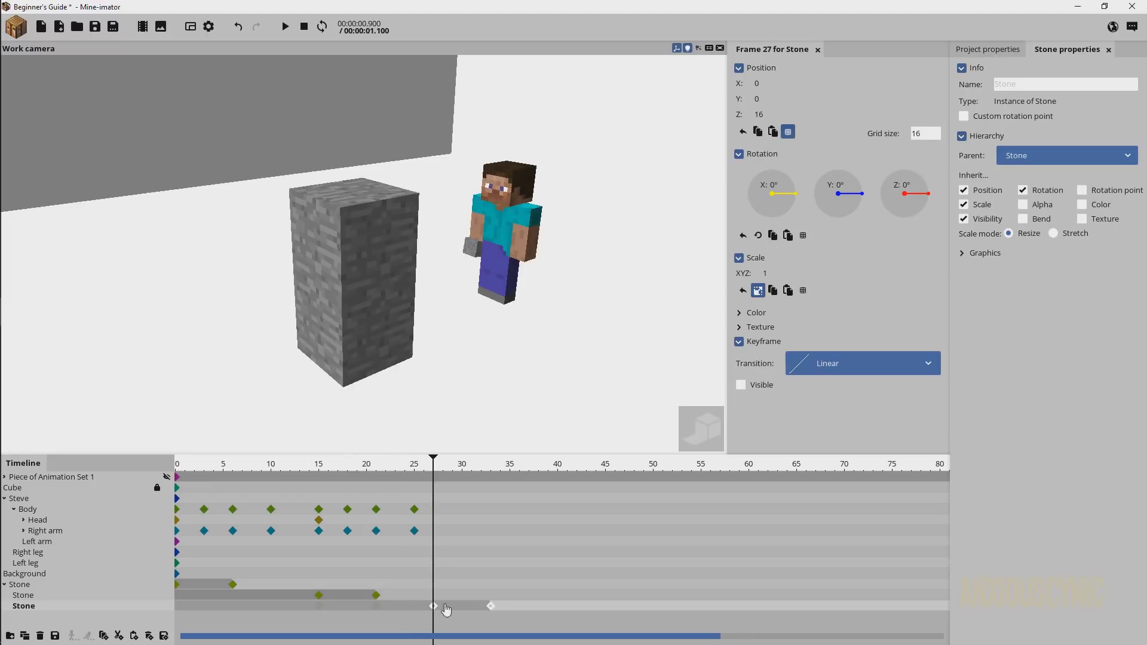
# - Position the duplicated stone block at X -16, Z 16 beside the upper block and shift its keyframes to frames 30 and 36
pyautogui.moveTo(475, 473); pyautogui.dragTo(500, 474)
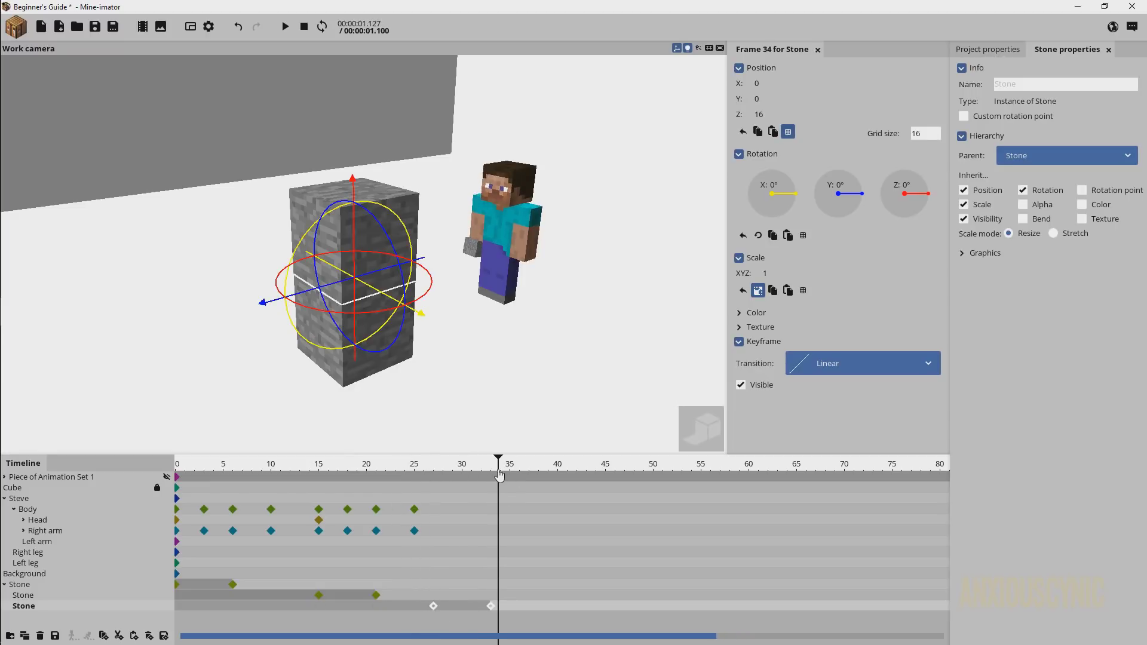
pyautogui.moveTo(352, 239); pyautogui.dragTo(352, 157)
pyautogui.moveTo(489, 201); pyautogui.dragTo(305, 179)
pyautogui.moveTo(418, 180); pyautogui.dragTo(430, 205, button='right')
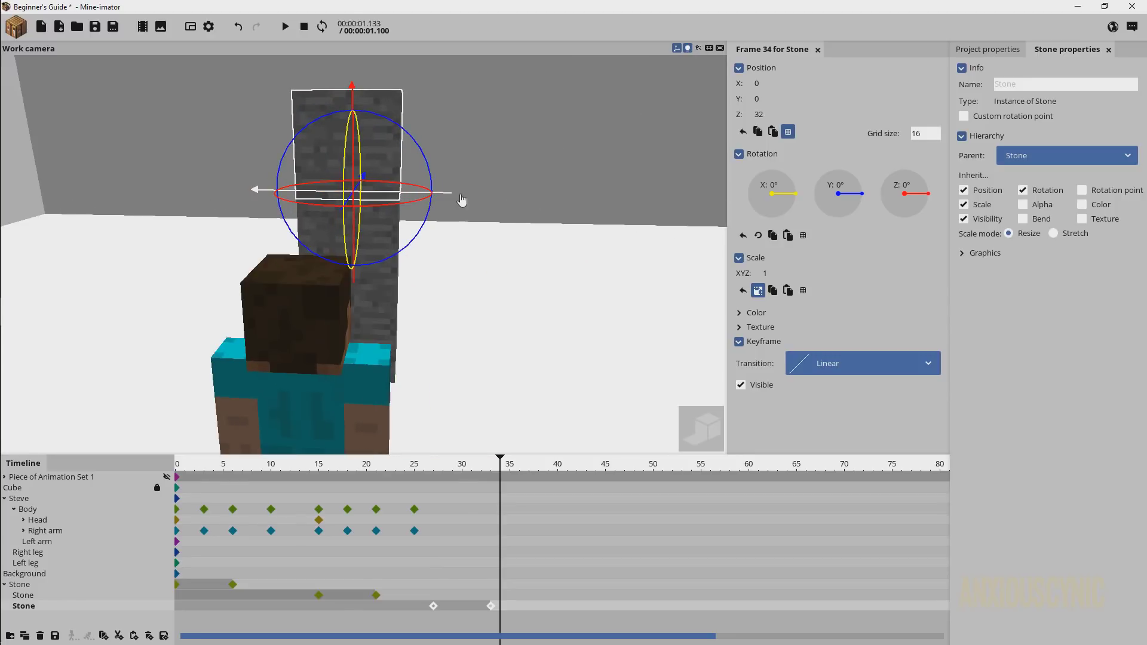
pyautogui.moveTo(456, 197); pyautogui.dragTo(517, 200)
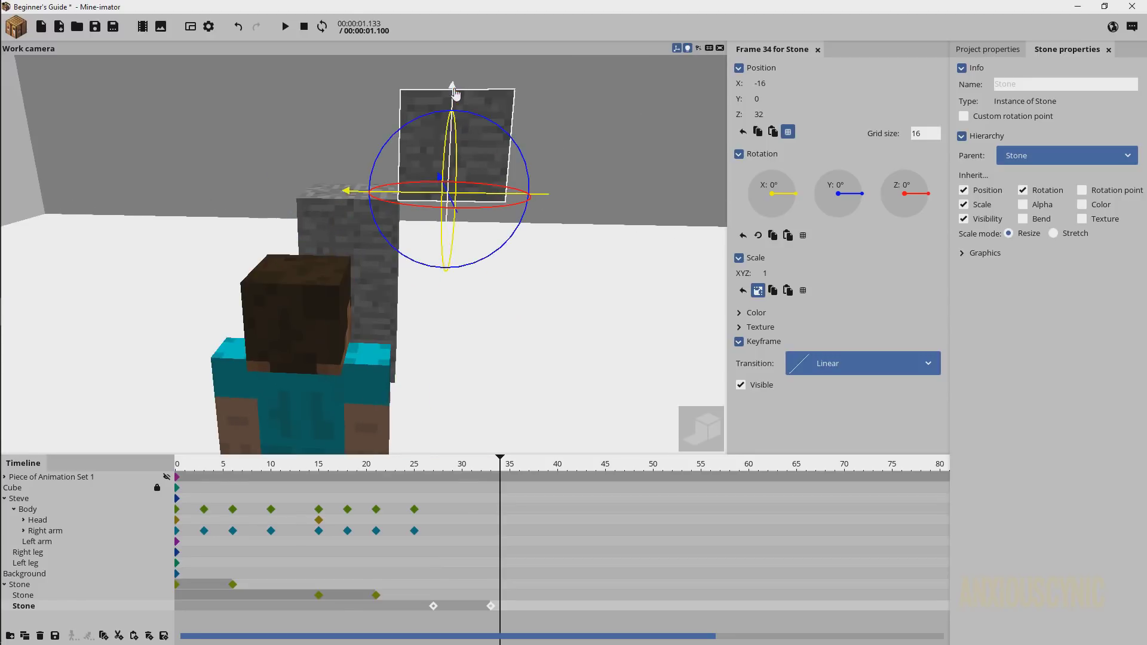
pyautogui.moveTo(460, 133); pyautogui.dragTo(472, 257)
pyautogui.moveTo(472, 378); pyautogui.dragTo(472, 380)
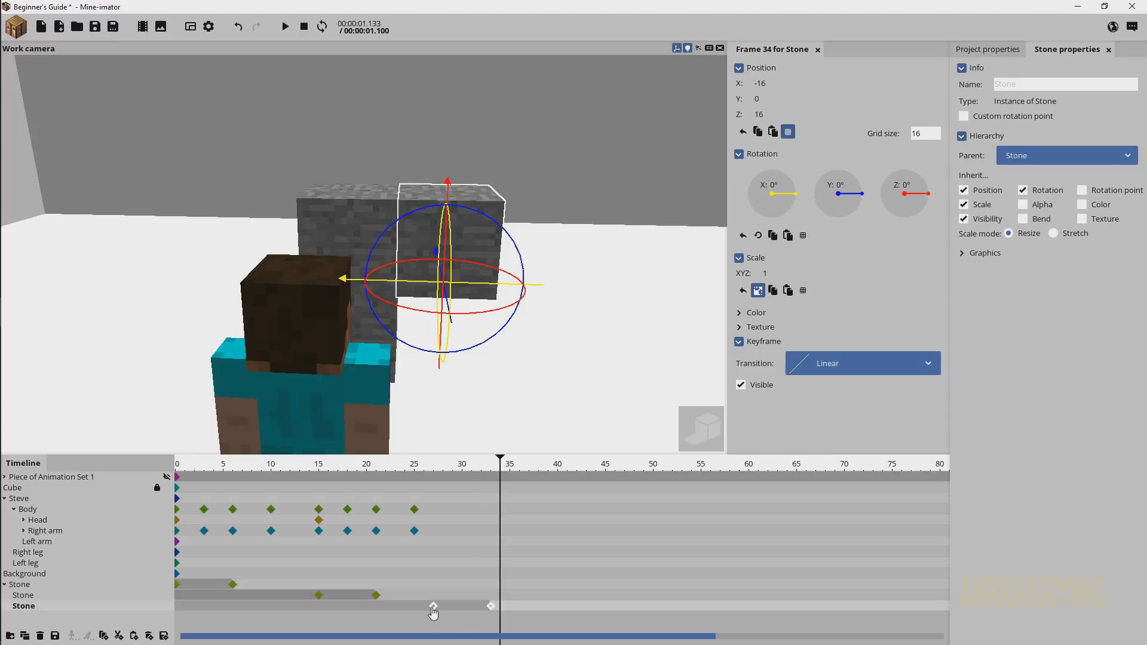
pyautogui.moveTo(432, 608); pyautogui.dragTo(465, 606)
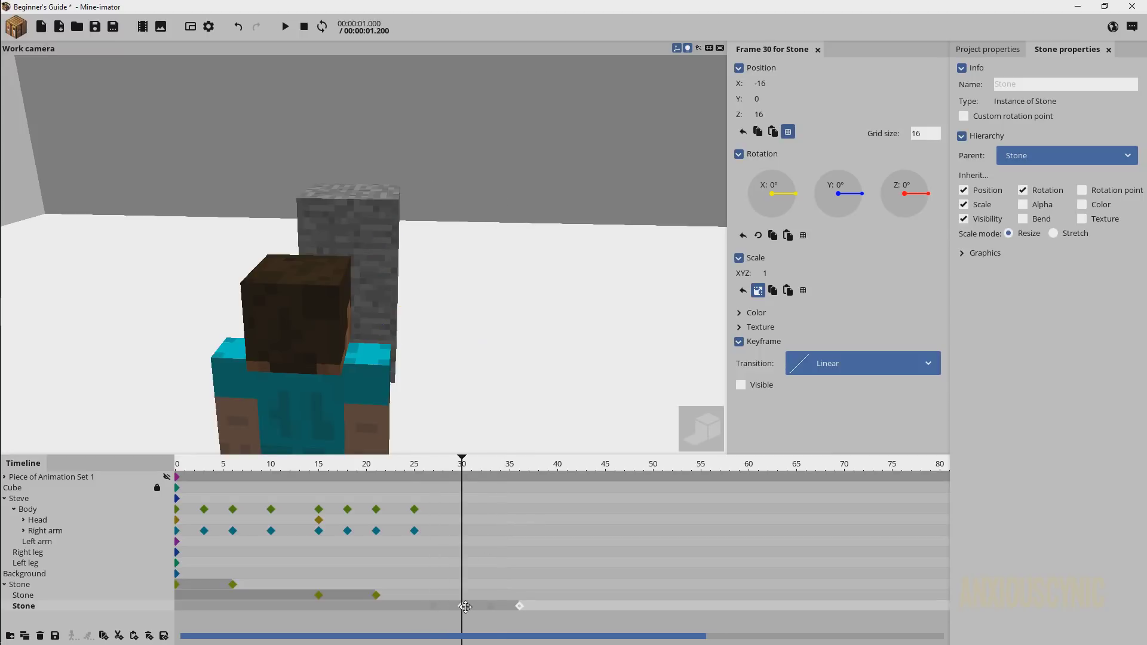
# - Paste the copied body, head and right arm swing keyframes and align them to start at frame 30
pyautogui.click(465, 512)
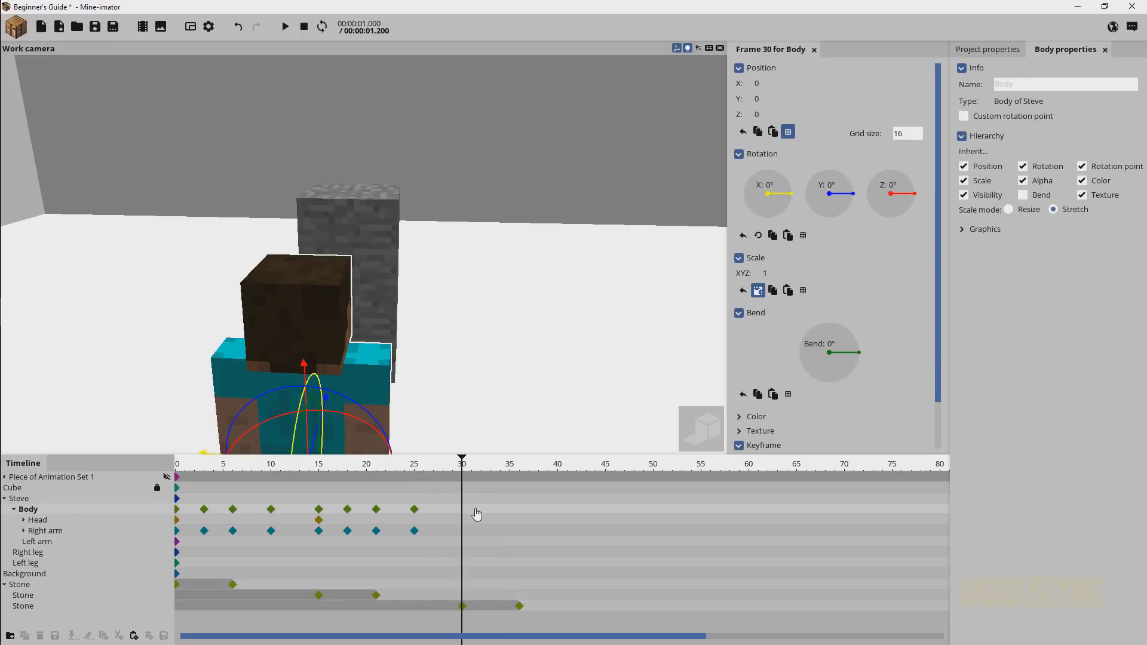
pyautogui.hotkey('ctrl', 'v')
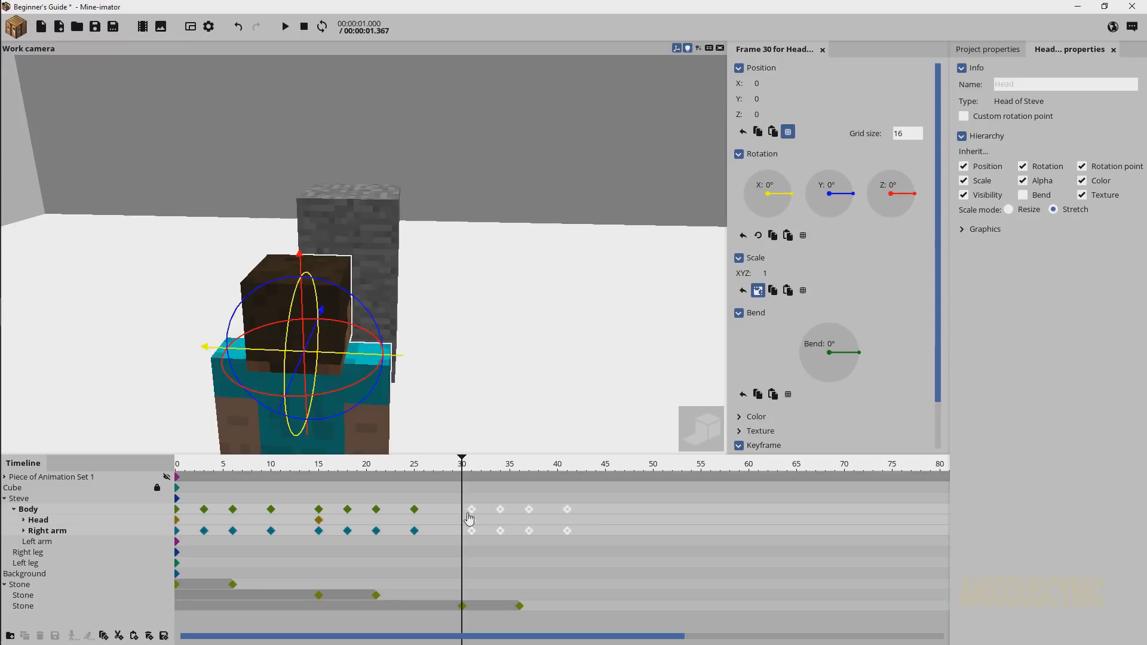
pyautogui.moveTo(471, 517); pyautogui.dragTo(463, 521)
pyautogui.click(454, 516)
pyautogui.moveTo(454, 519); pyautogui.dragTo(558, 518)
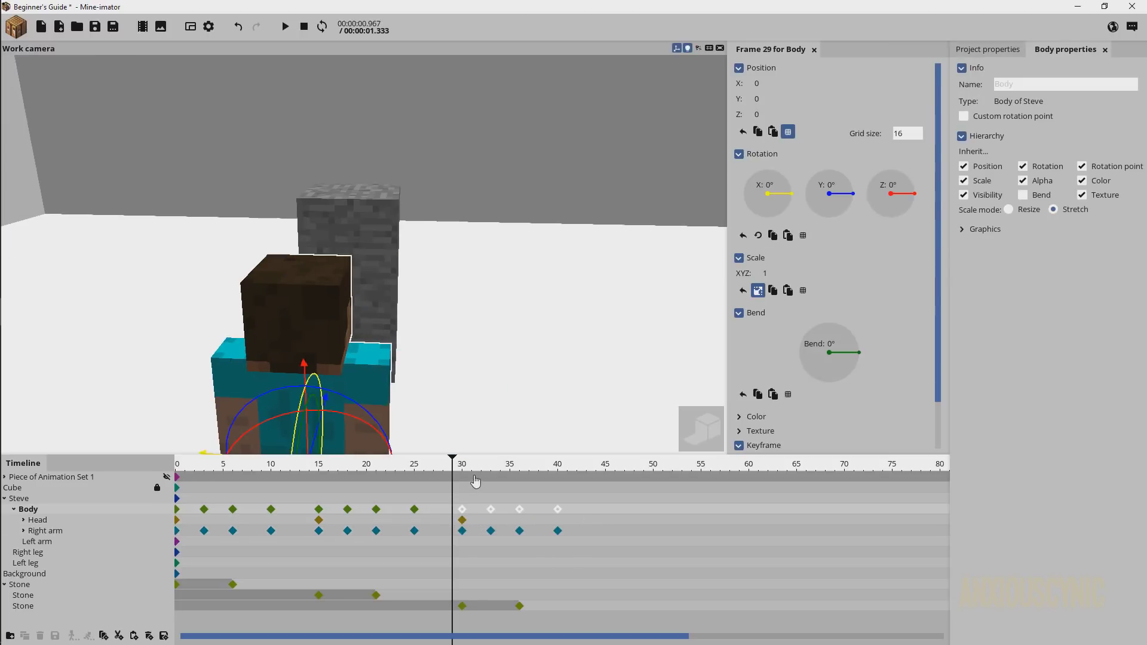
pyautogui.moveTo(468, 471); pyautogui.dragTo(462, 469)
# - Return to frame 0 and play back the three-block placing animation from different sides of Steve
pyautogui.moveTo(446, 312); pyautogui.dragTo(450, 300)
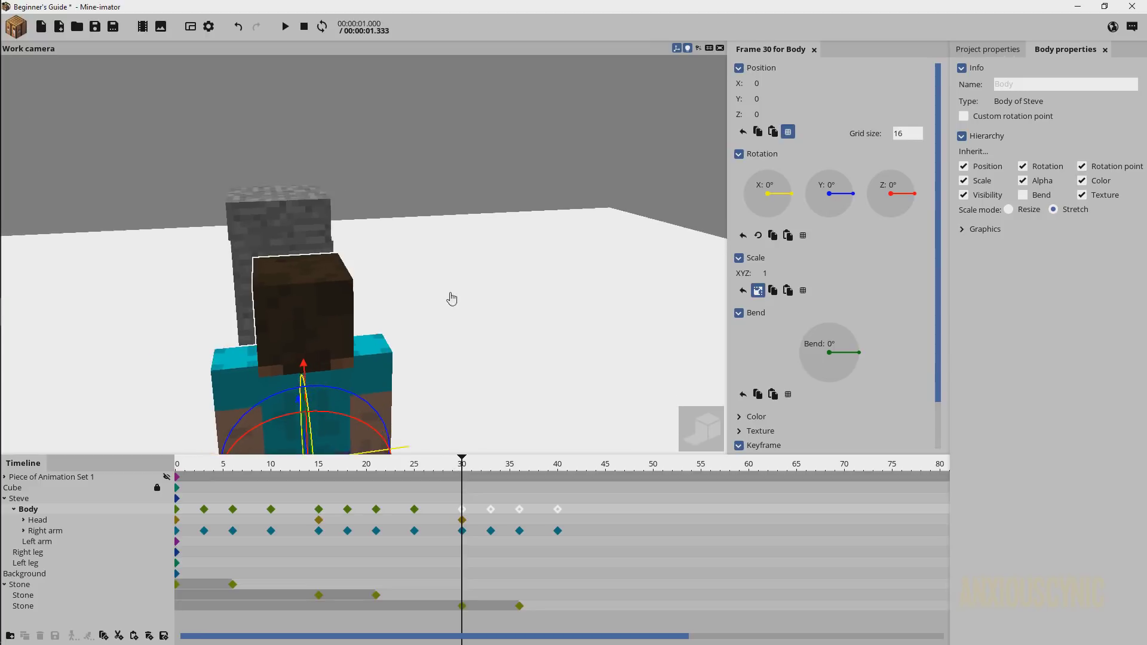
pyautogui.moveTo(451, 300); pyautogui.dragTo(397, 370, button='right')
pyautogui.moveTo(374, 329); pyautogui.dragTo(380, 338)
pyautogui.moveTo(459, 473); pyautogui.dragTo(123, 473)
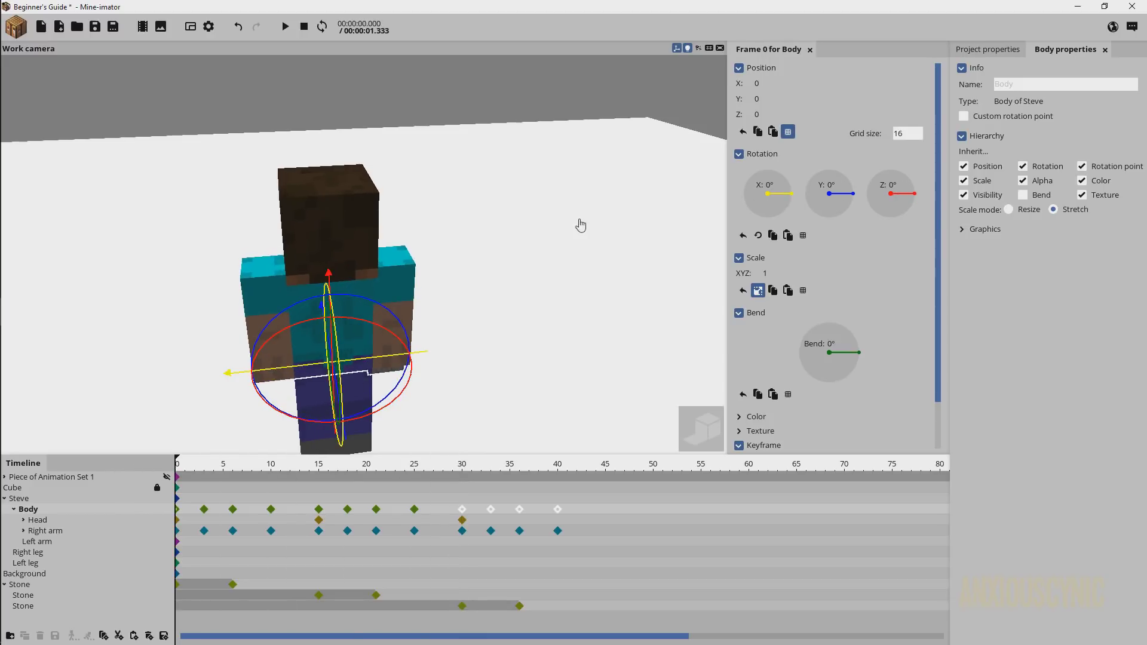
pyautogui.click(579, 215)
pyautogui.moveTo(509, 223); pyautogui.dragTo(454, 209)
pyautogui.scroll(-2, 520, 215)
pyautogui.moveTo(486, 209); pyautogui.dragTo(491, 212, button='right')
pyautogui.press('space')
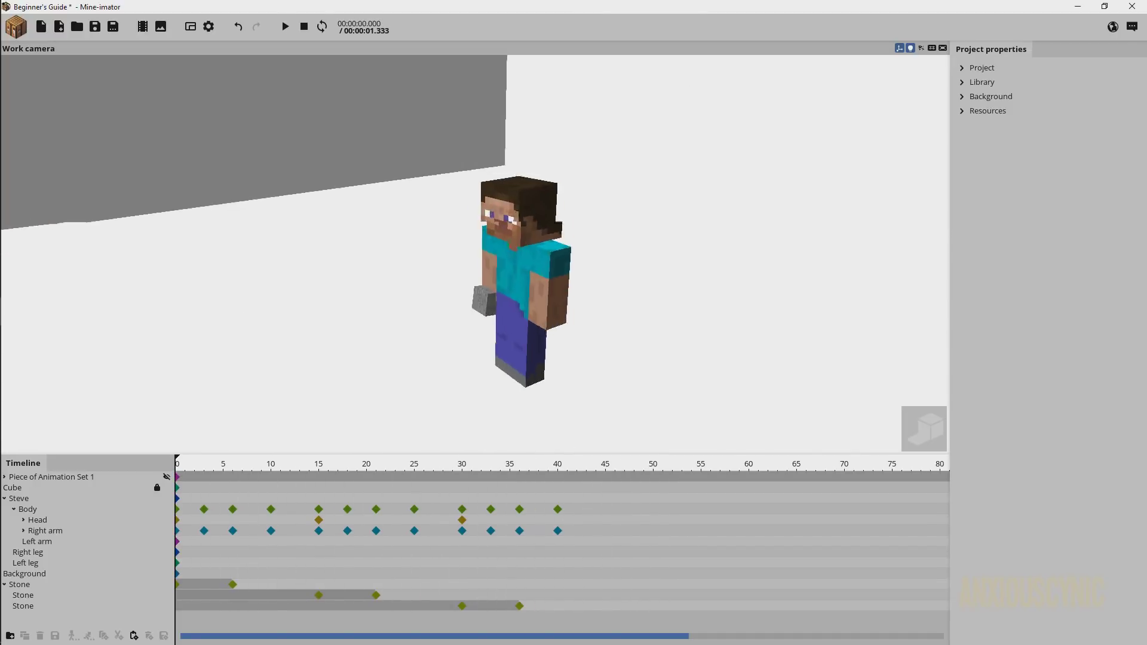
pyautogui.moveTo(358, 273); pyautogui.dragTo(454, 273)
pyautogui.moveTo(499, 215); pyautogui.dragTo(481, 274, button='right')
pyautogui.press('space')
pyautogui.press('space')
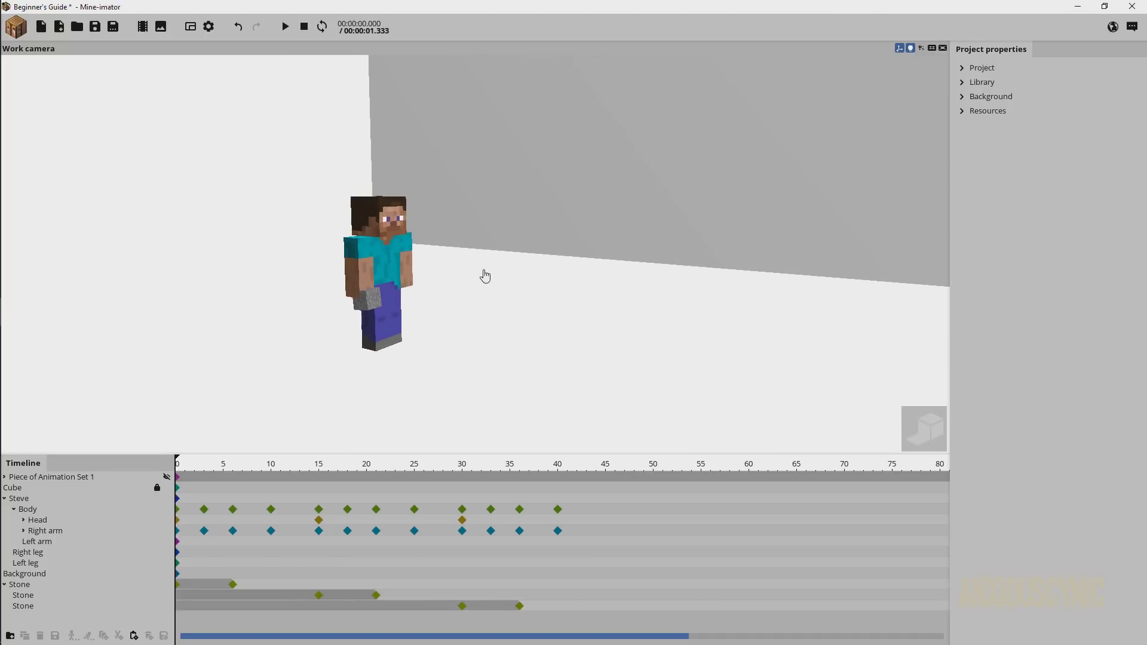
# - Replay the whole animation and set playback to loop over frames 0 to 50
pyautogui.press('space')
pyautogui.press('space')
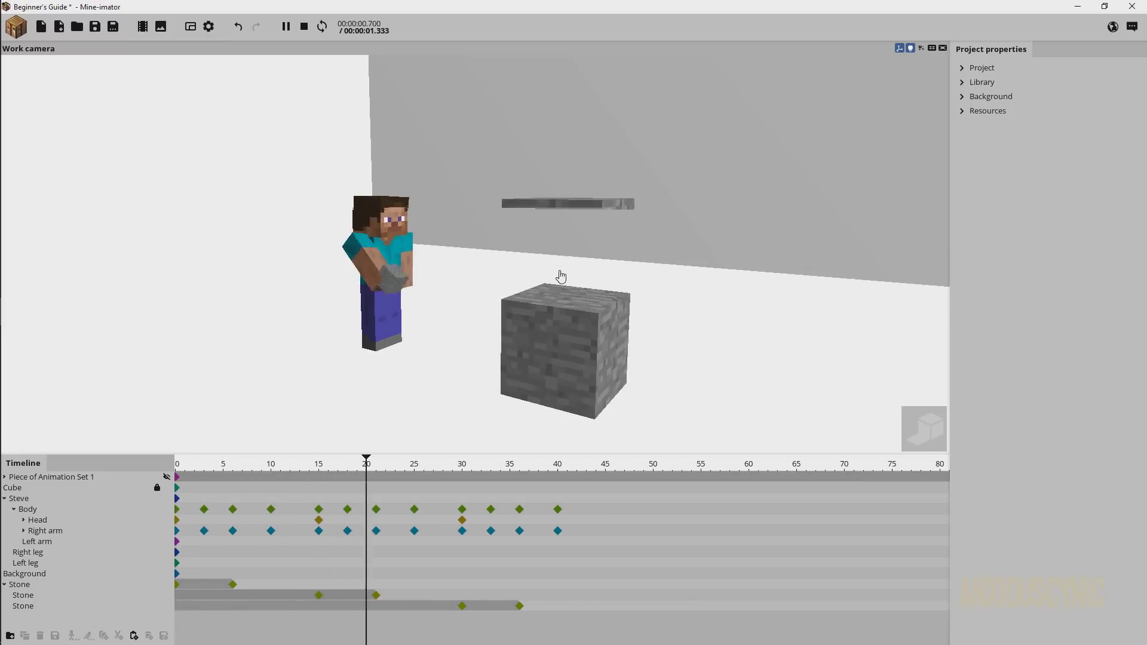
pyautogui.press('space')
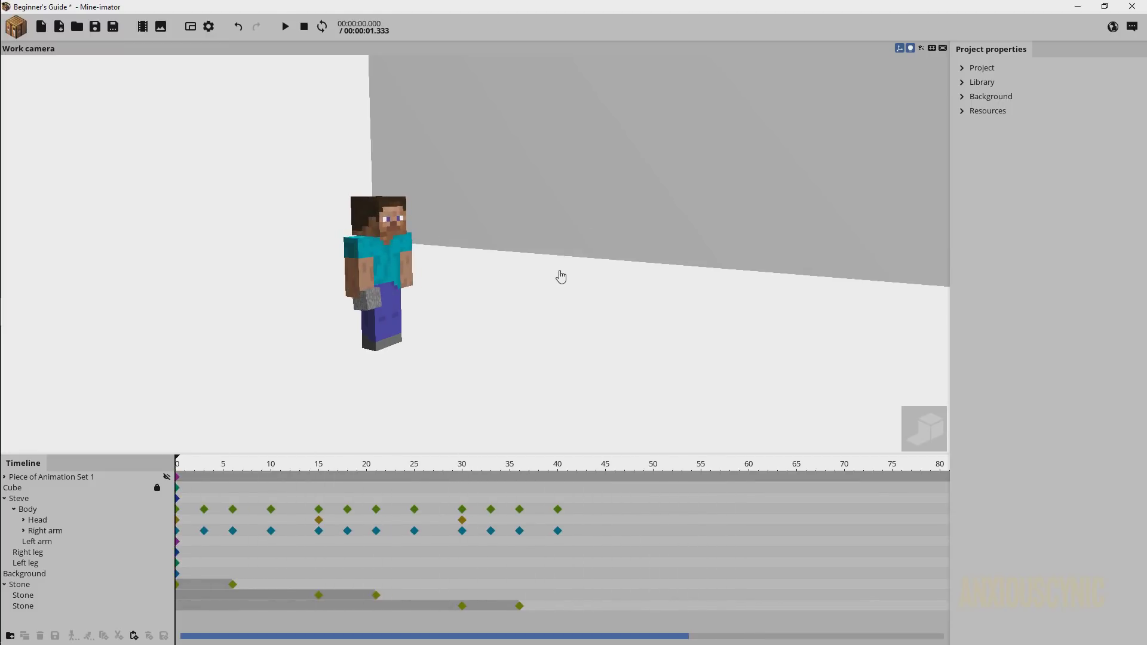
pyautogui.press('space')
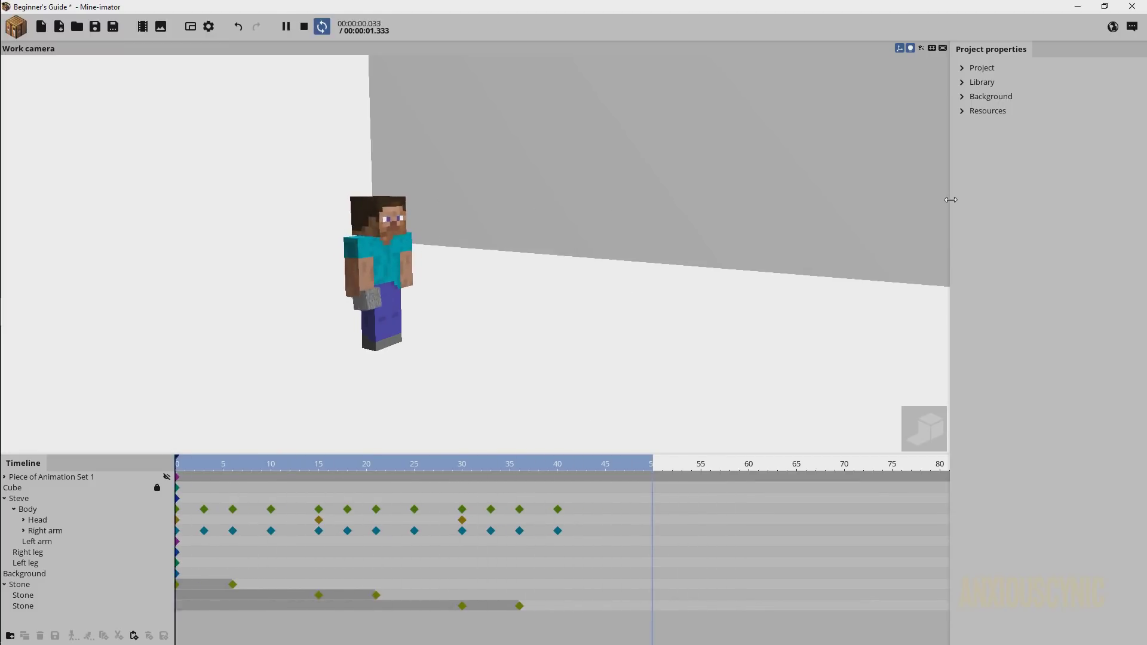